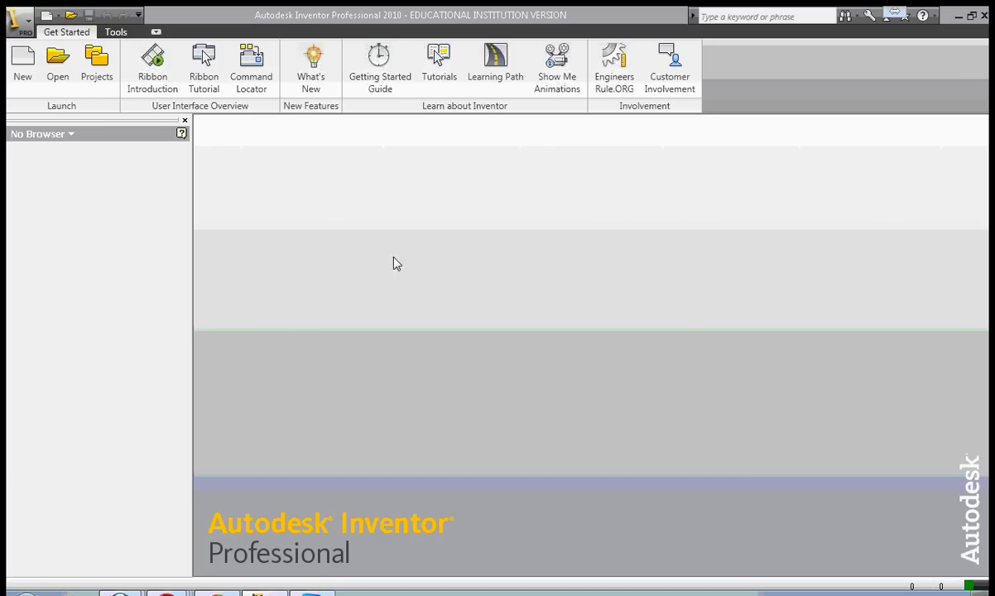
Create a new part and sketch a rectangle about 1.445 by 1.343 in around the origin
click(58, 16)
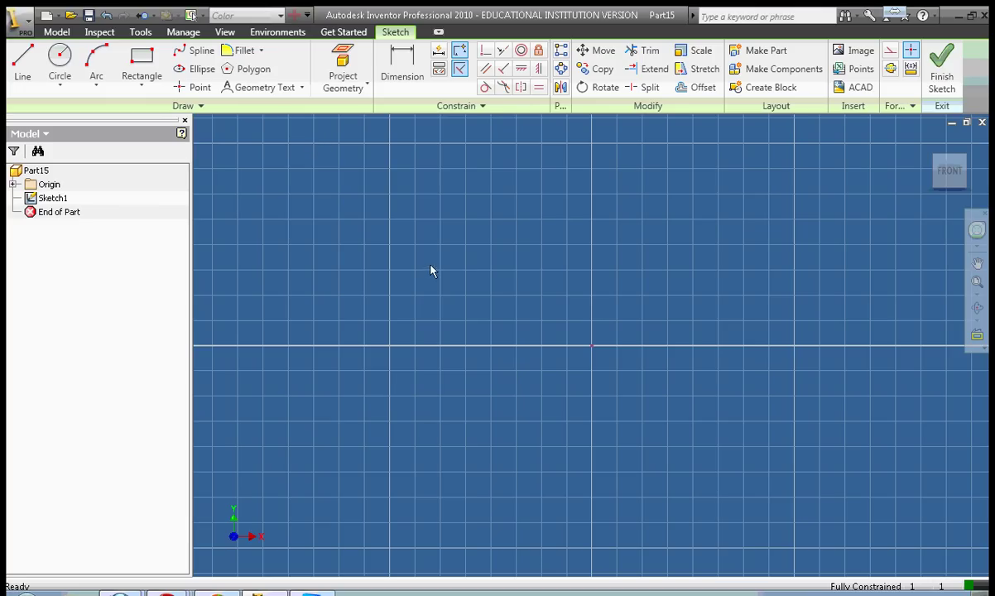
click(141, 61)
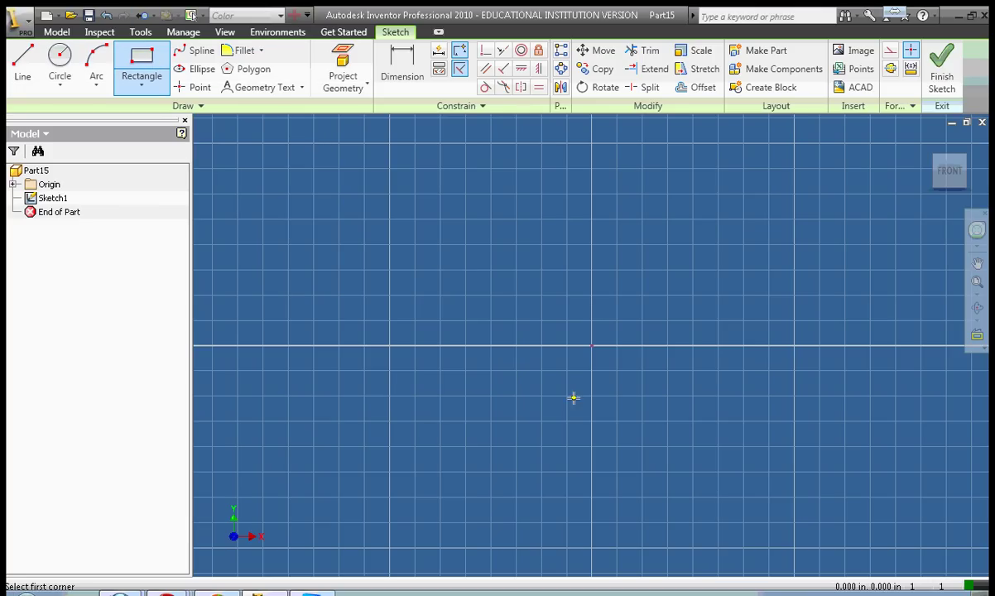
click(439, 210)
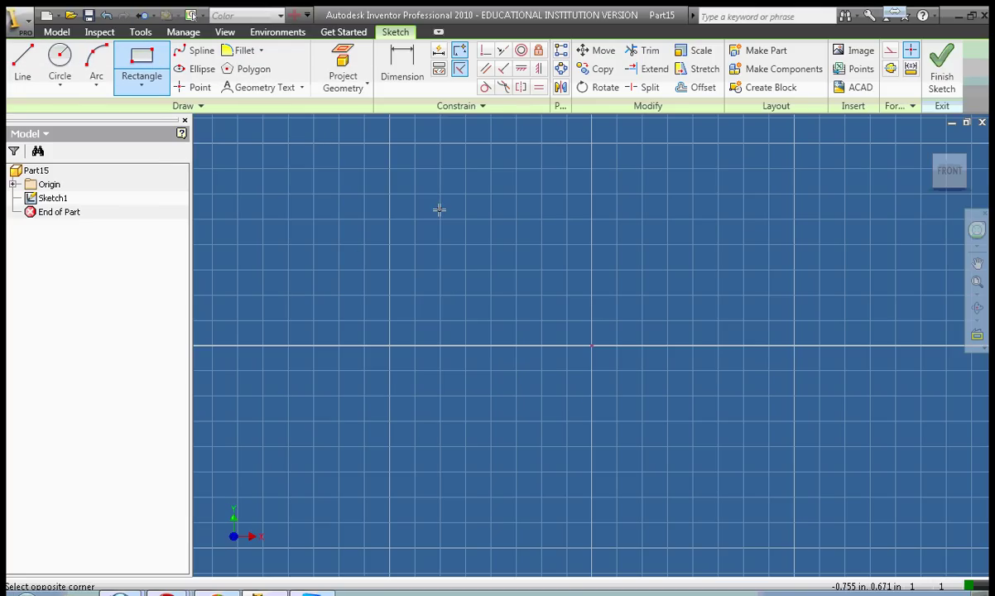
click(732, 481)
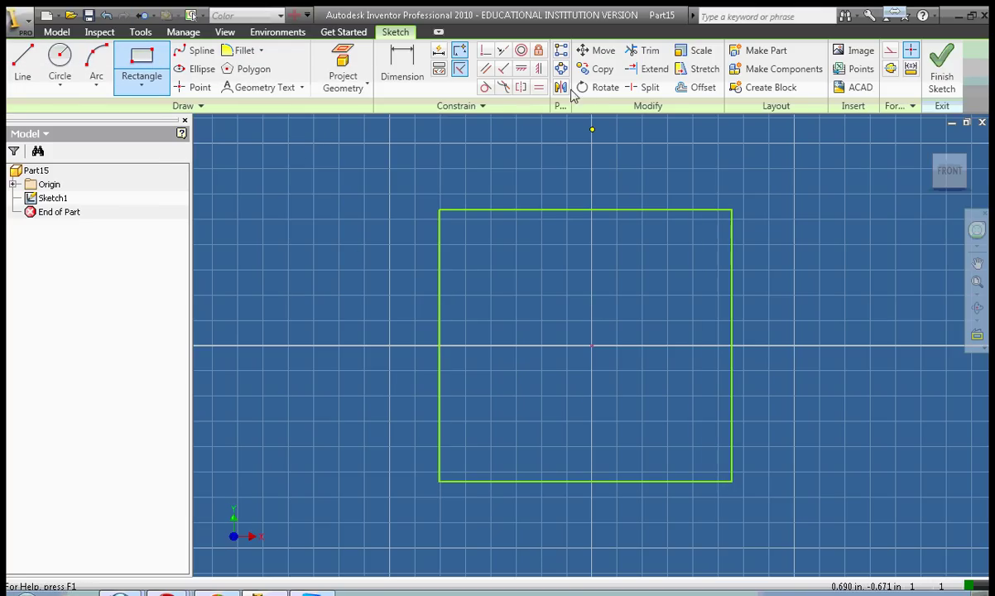
Dimension the rectangle's upper horizontal edge to 4 in
click(413, 67)
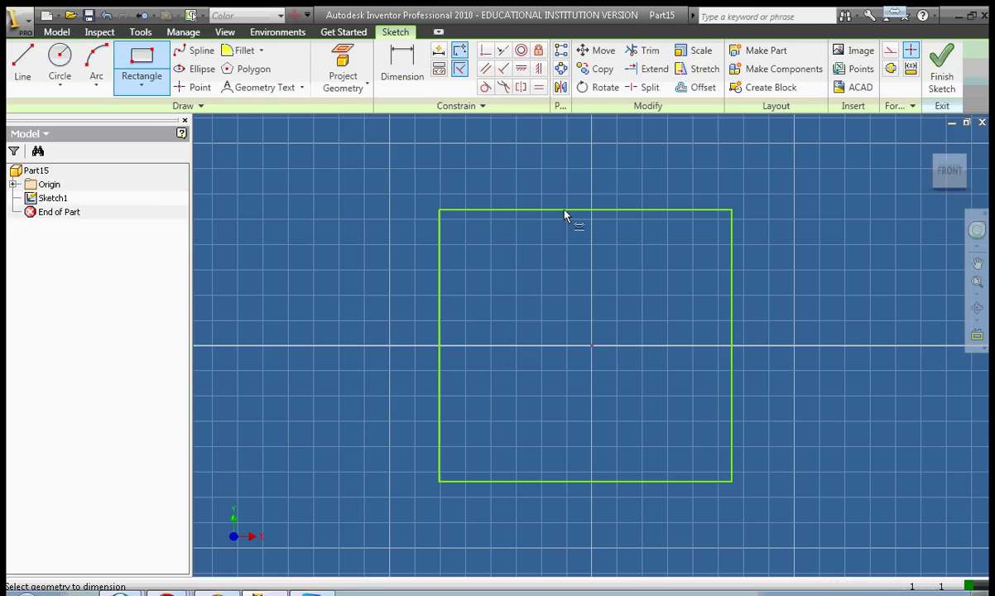
click(567, 210)
click(574, 163)
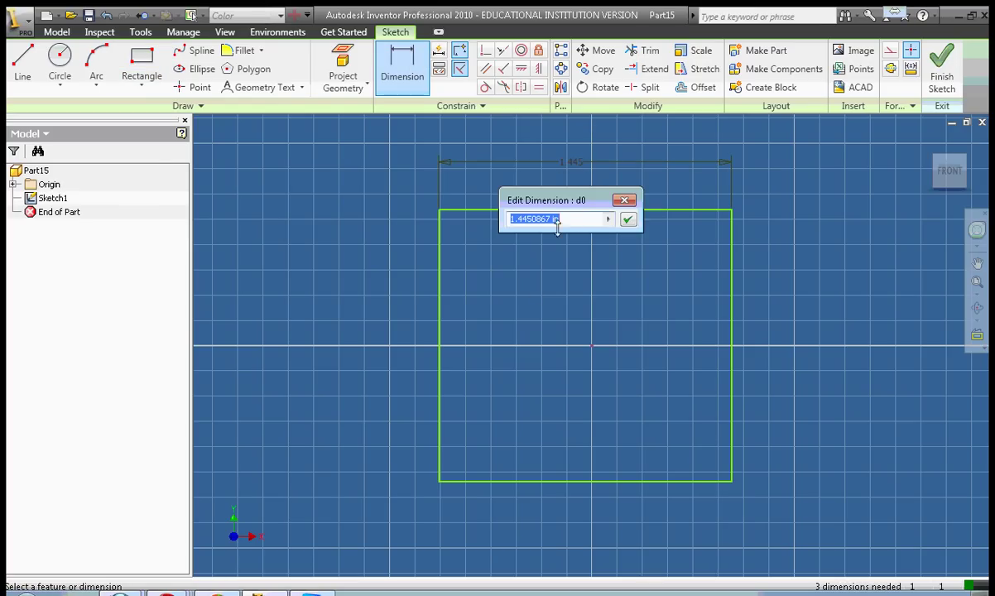
drag(552, 222, 479, 229)
text(4)
click(628, 218)
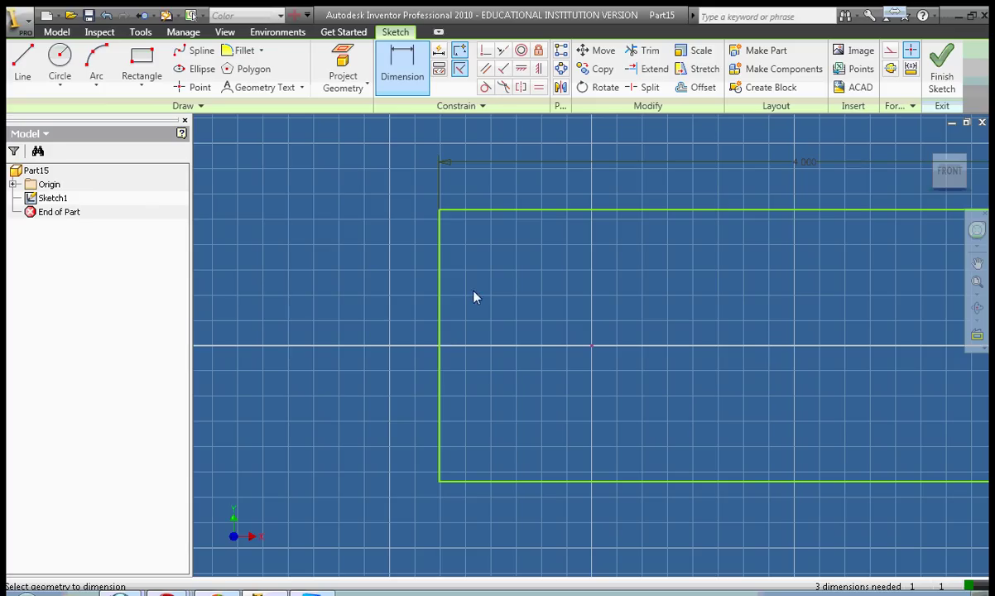
Dimension the rectangle's left vertical edge to 2 in
click(440, 322)
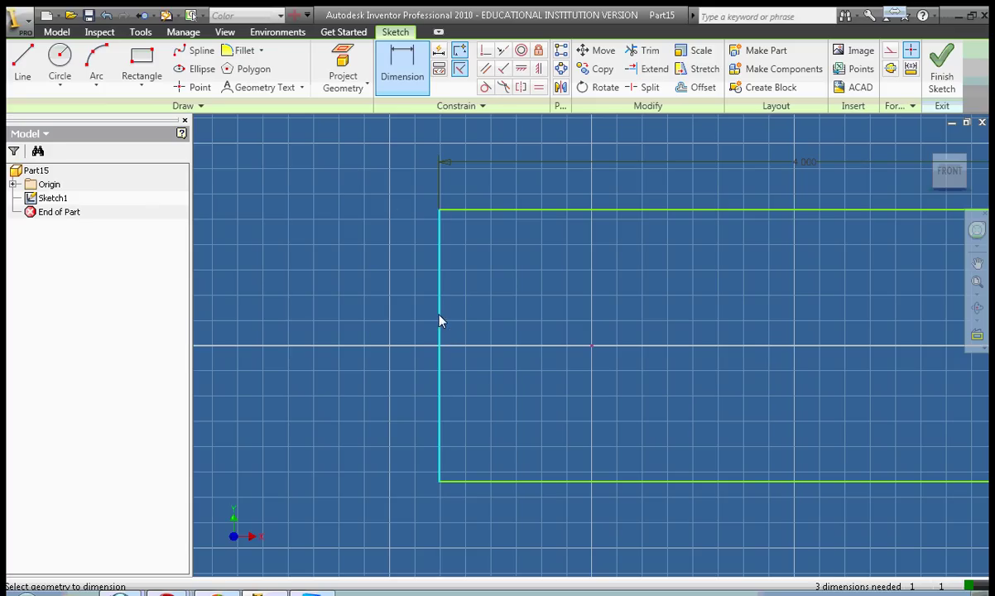
click(353, 323)
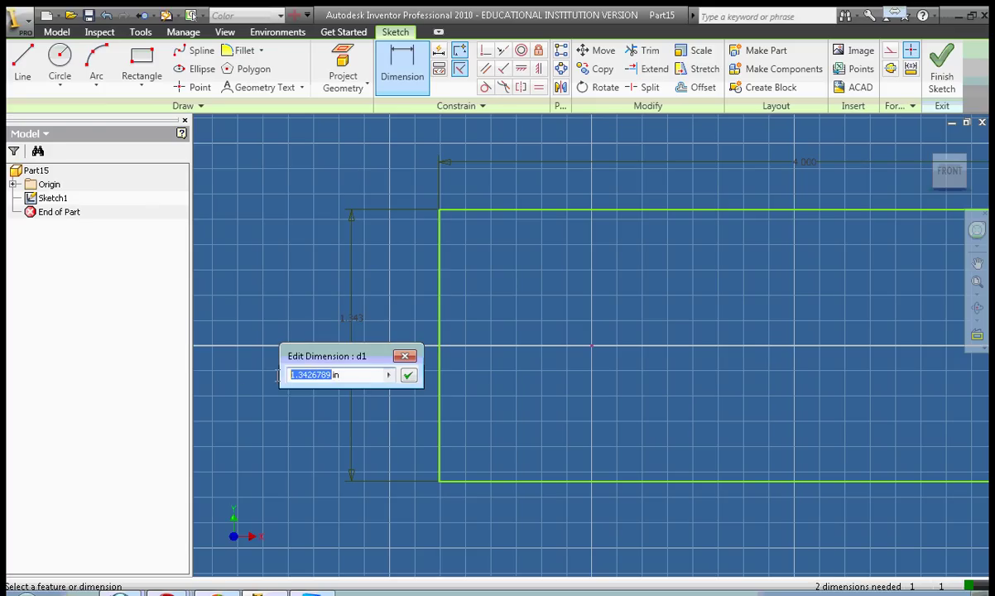
text(2)
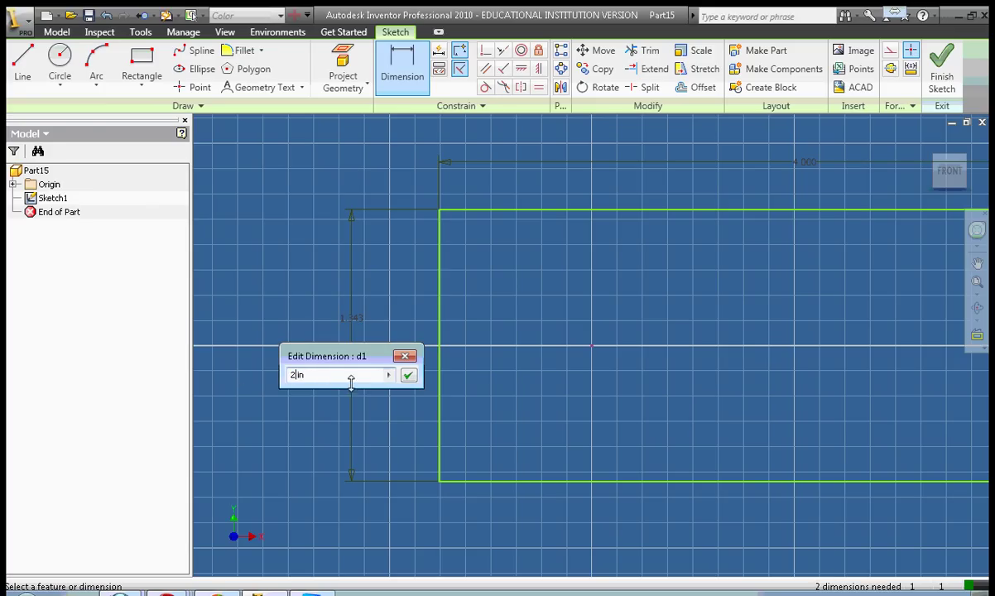
click(408, 377)
right_click(377, 199)
click(394, 203)
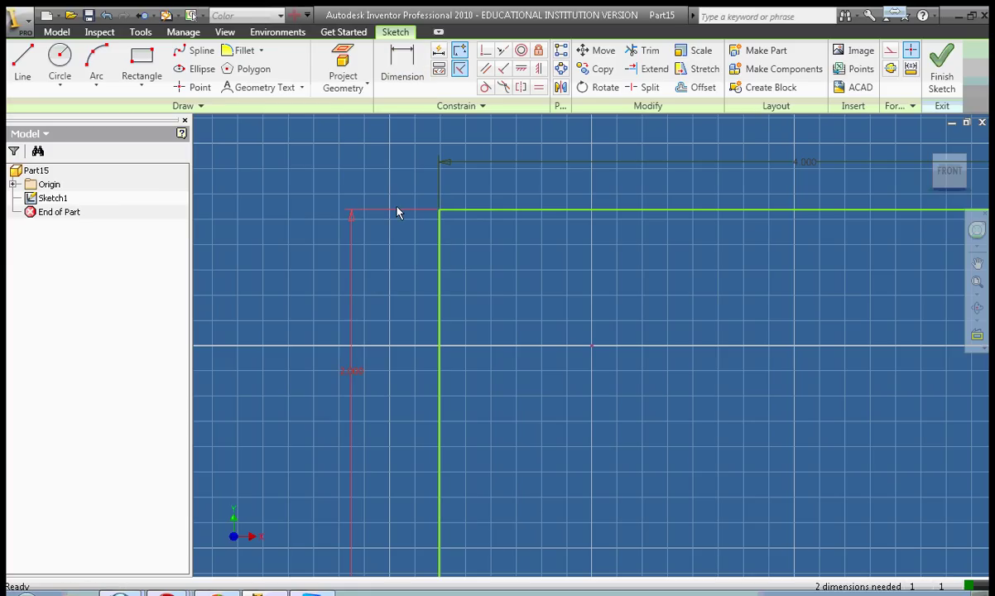
Finish the sketch and extrude the rectangular profile 3 in as a solid
right_click(397, 212)
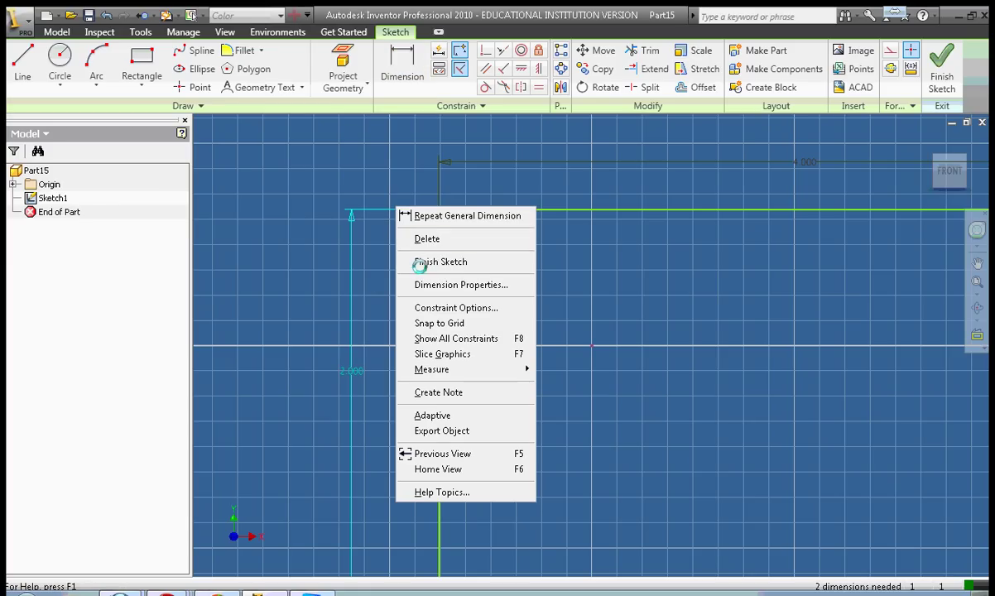
click(423, 263)
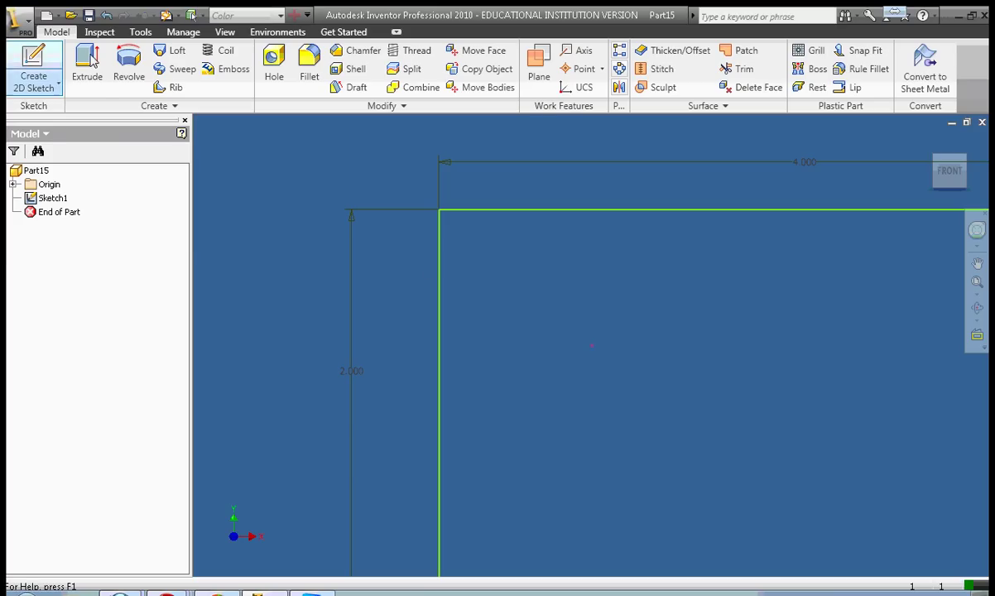
click(91, 60)
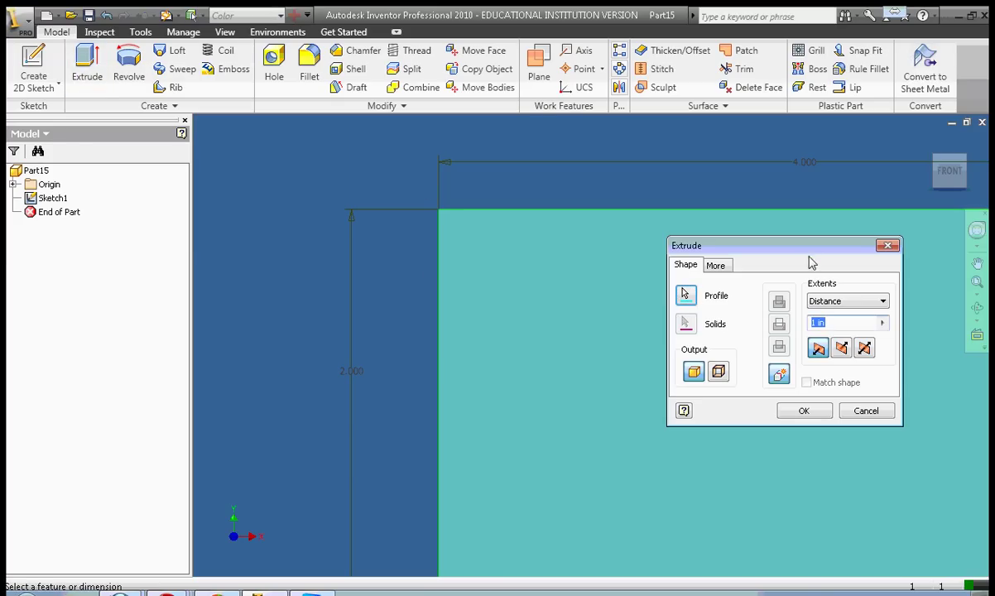
drag(807, 247, 331, 192)
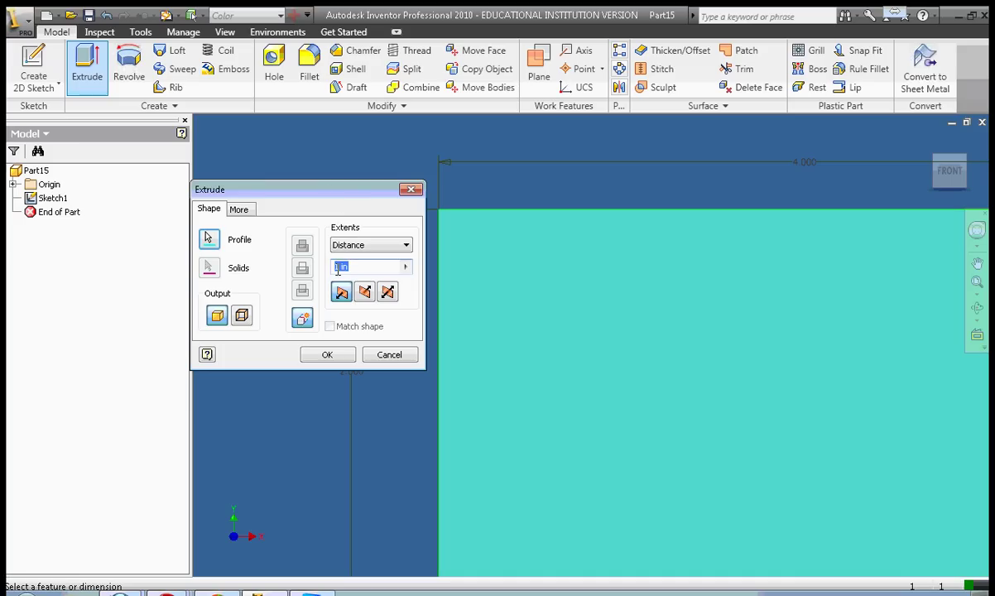
click(338, 269)
drag(342, 268, 334, 270)
text(3)
click(343, 354)
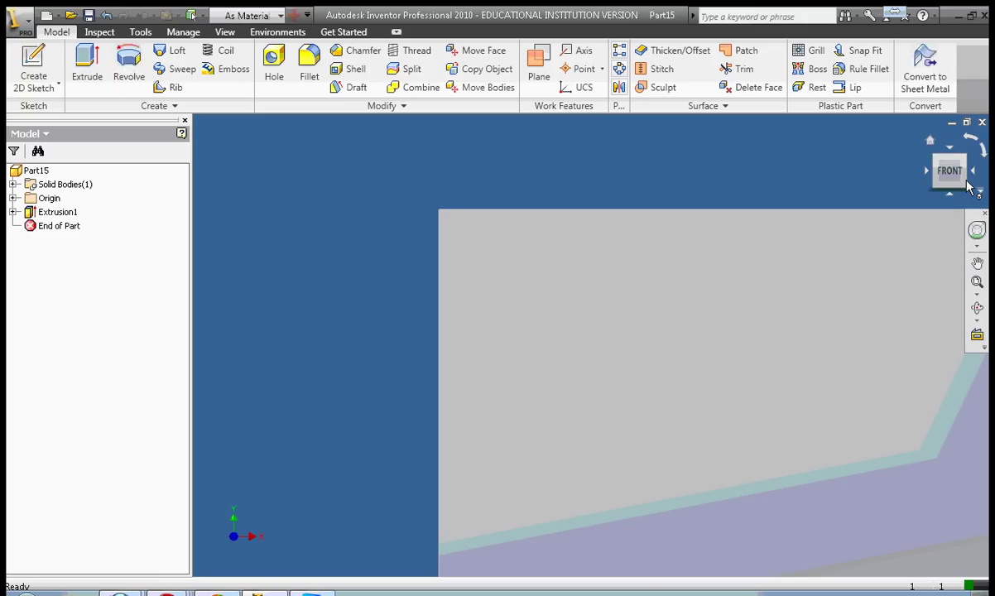
Shell the block inward with a 0.2 in wall thickness, removing its large front face
click(977, 282)
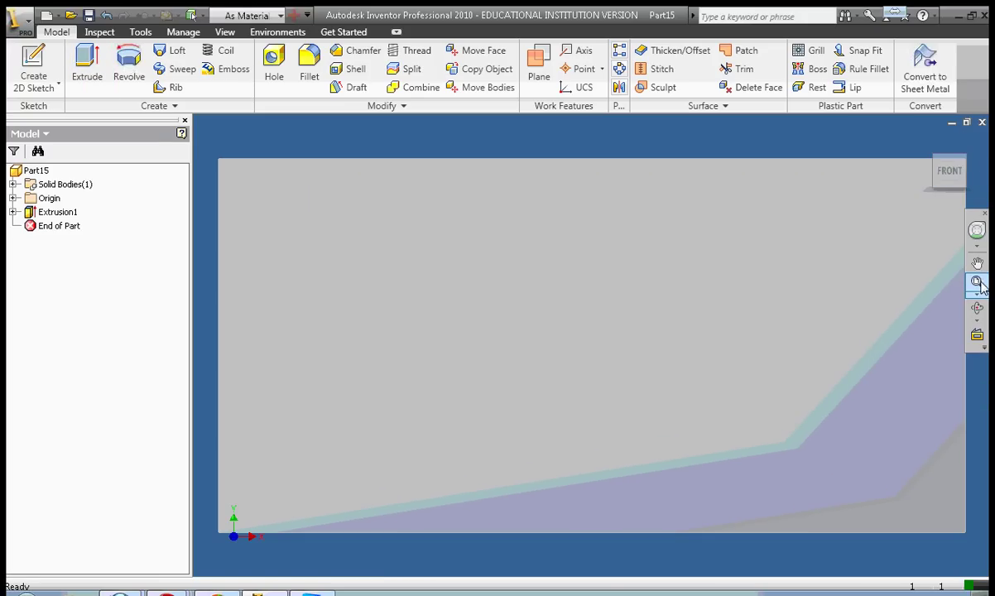
drag(949, 168, 927, 174)
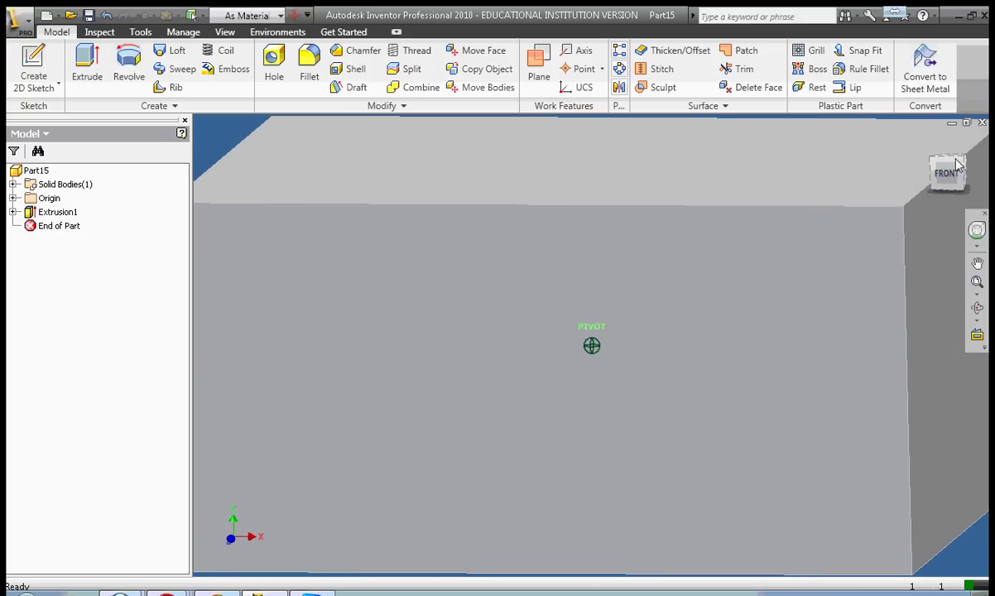
click(977, 296)
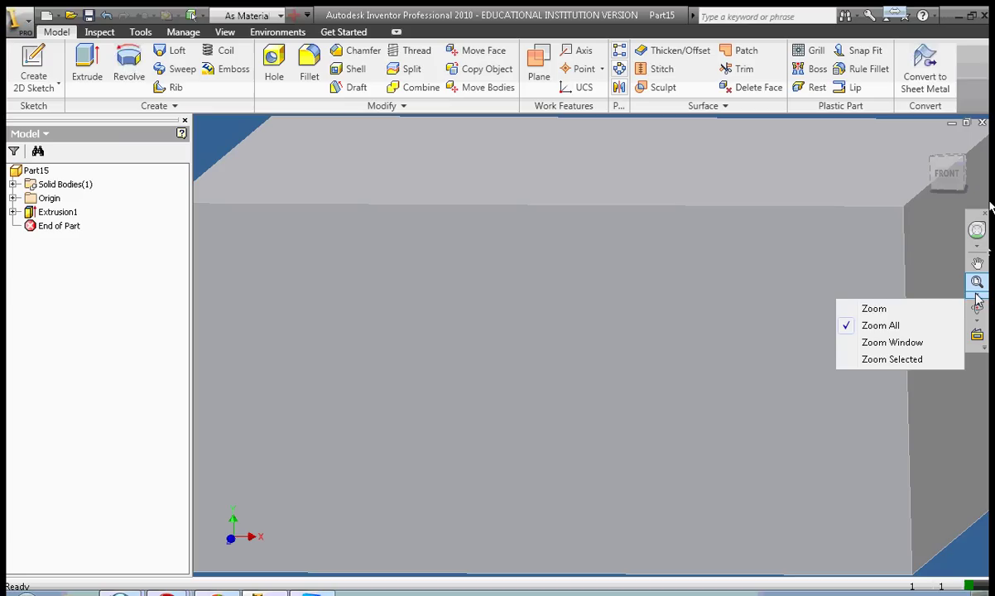
click(920, 313)
drag(846, 265, 845, 240)
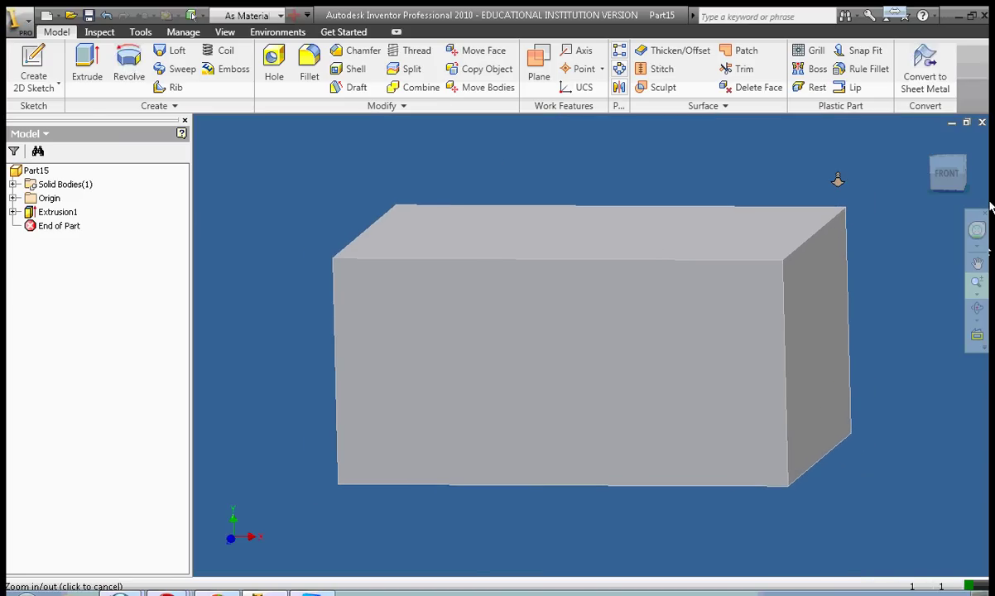
right_click(881, 224)
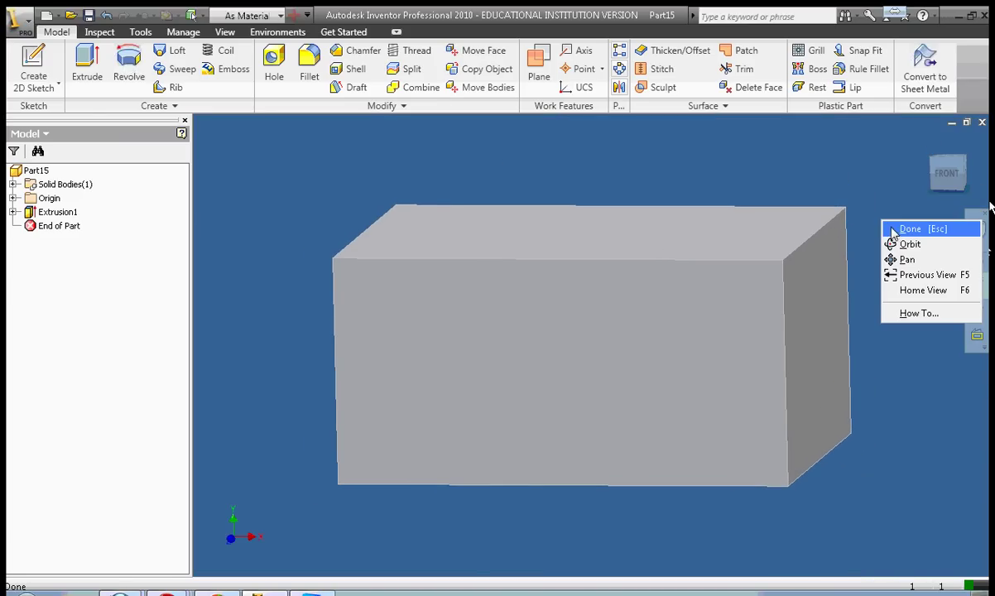
click(895, 226)
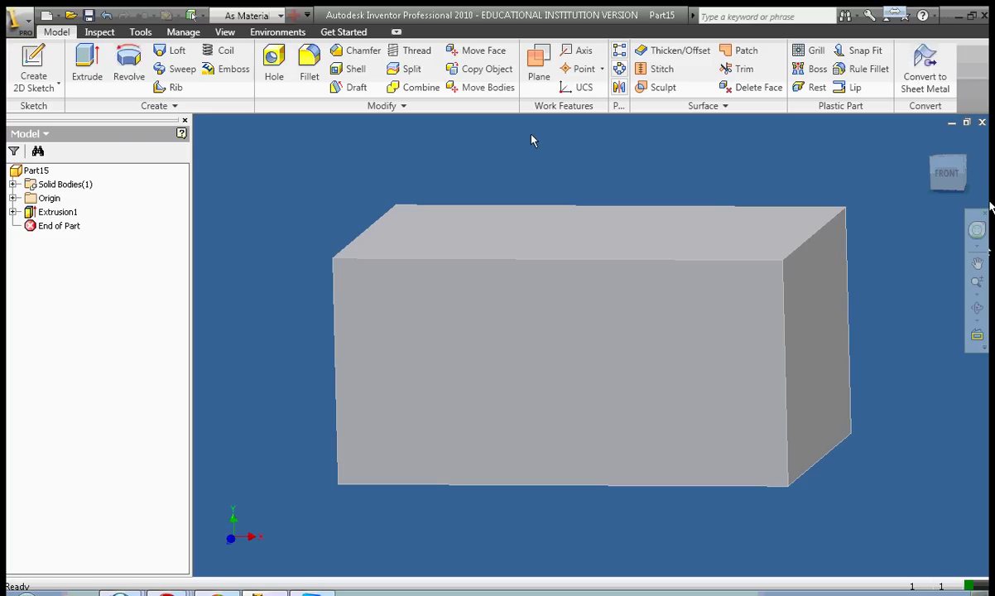
click(355, 71)
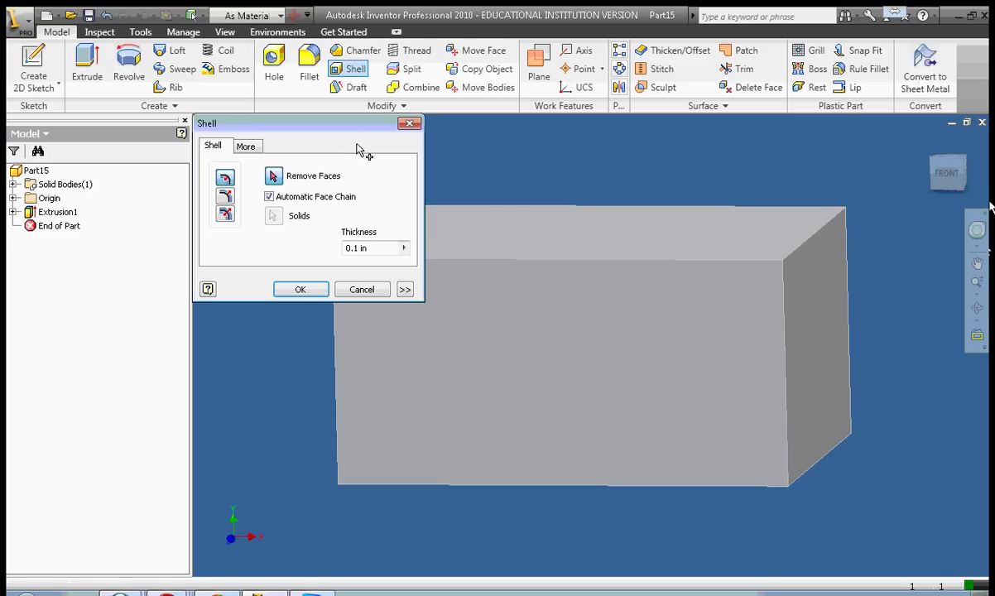
drag(199, 131, 58, 134)
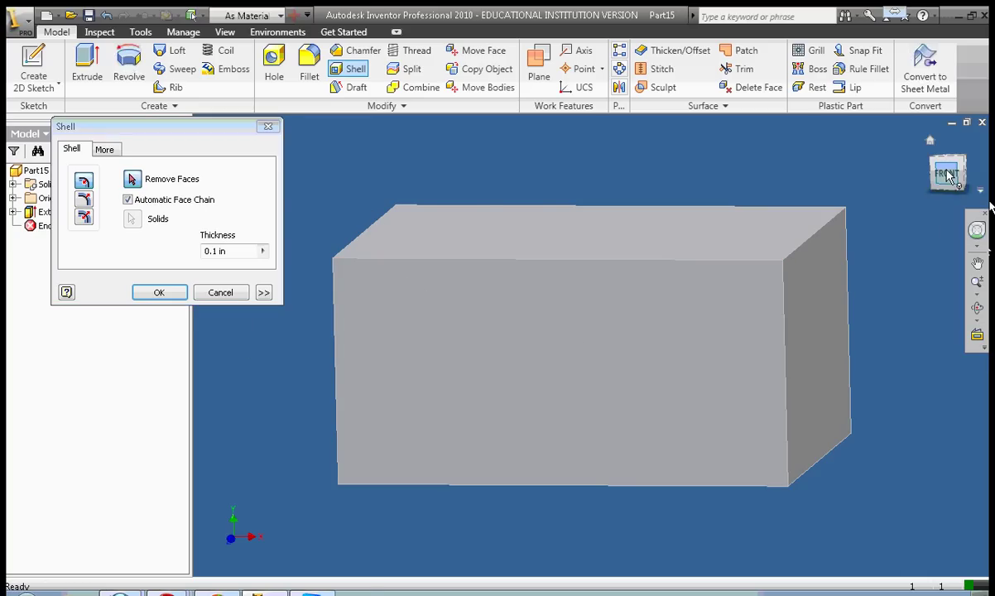
mouse_move(949, 176)
mouse_down()
mouse_move(915, 178)
mouse_move(936, 166)
mouse_move(944, 120)
mouse_up()
drag(987, 169, 990, 174)
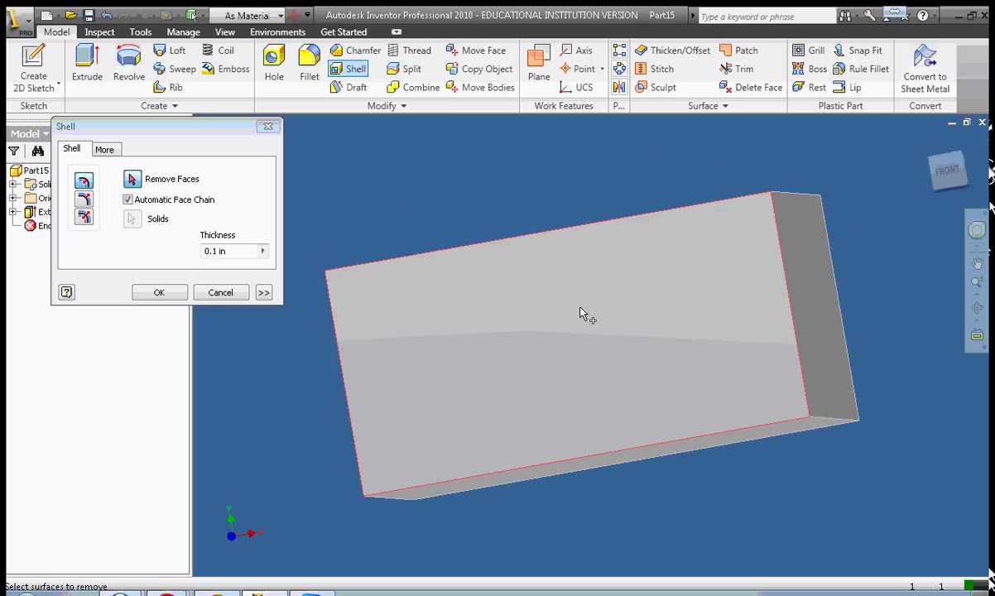
click(581, 313)
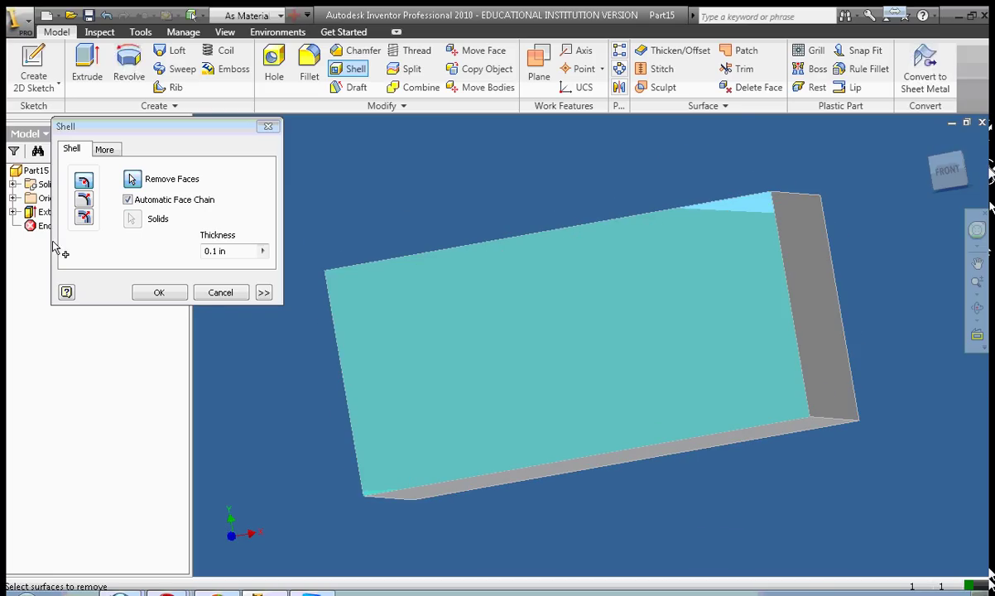
click(214, 251)
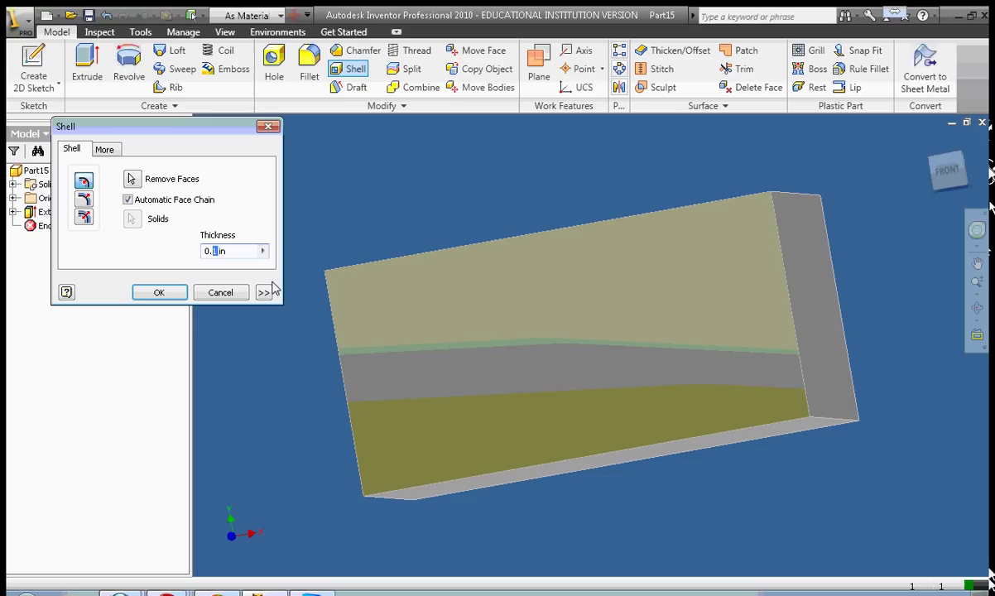
text(2)
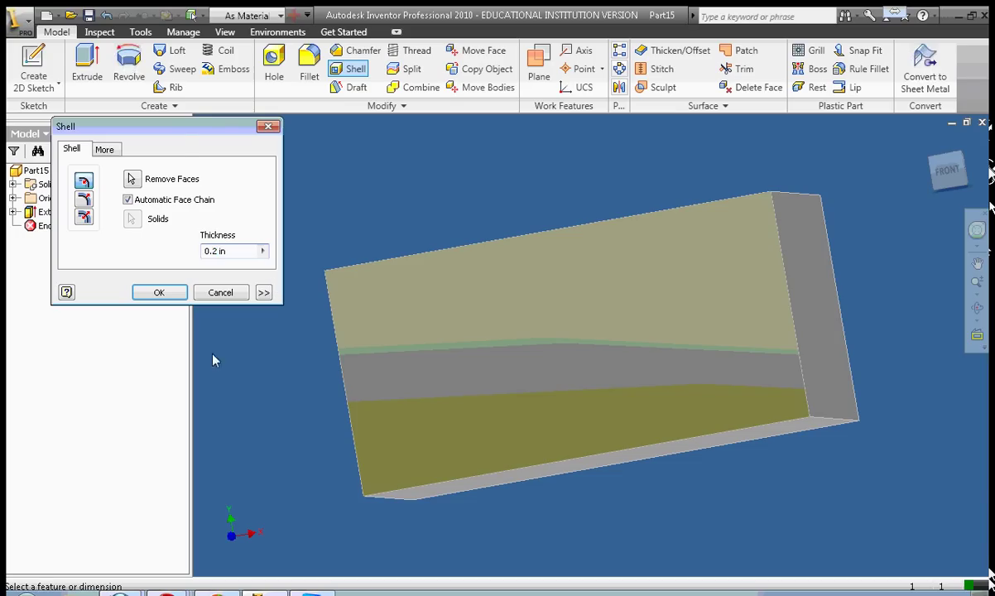
click(159, 293)
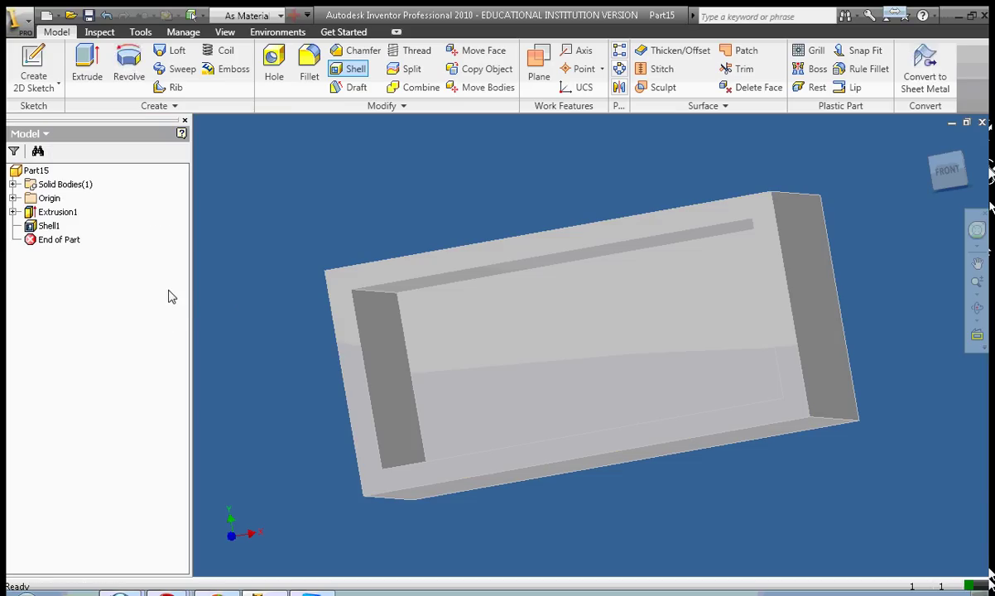
Start a 0.125 in constant-radius fillet and select the four outer edges around the box's open front rim
drag(945, 183, 834, 243)
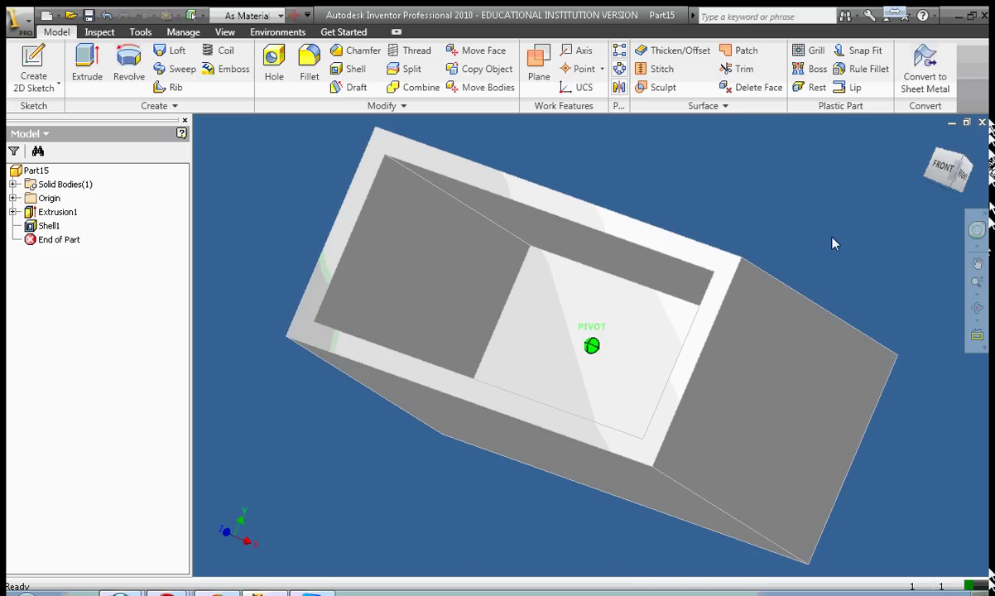
mouse_move(834, 242)
mouse_down()
mouse_move(896, 298)
mouse_move(874, 194)
mouse_up()
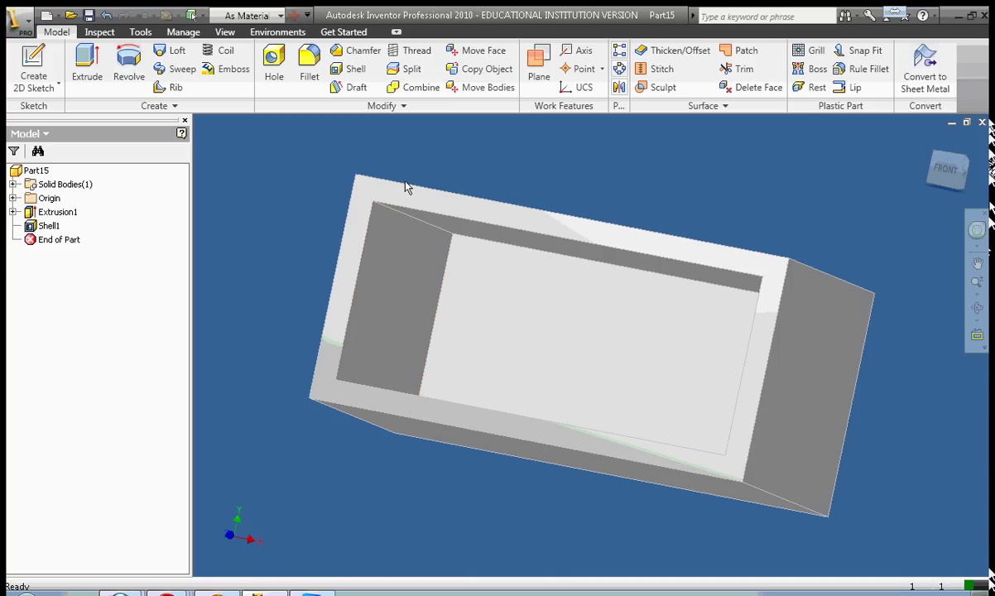
click(310, 66)
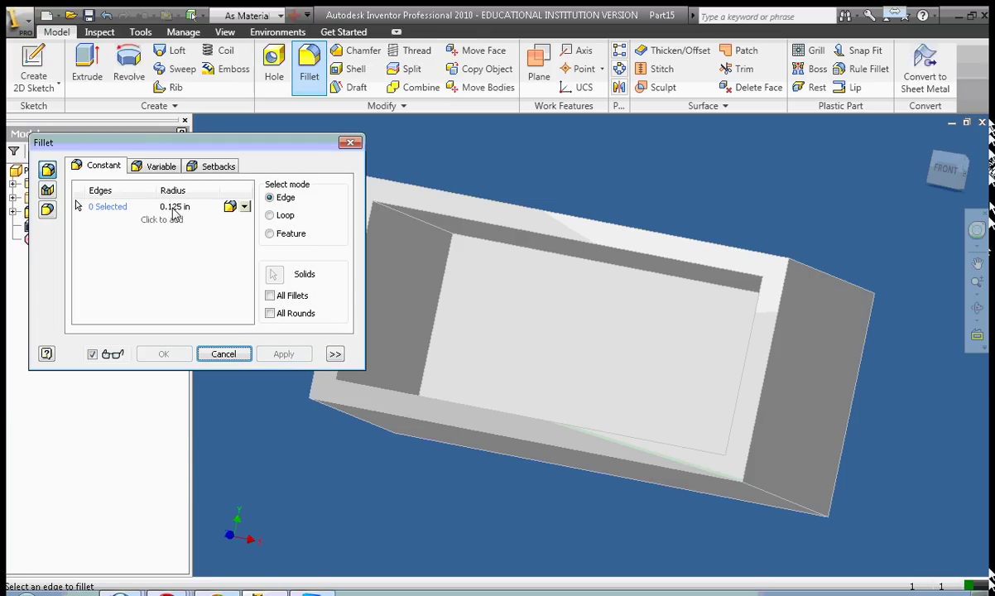
drag(201, 144, 177, 33)
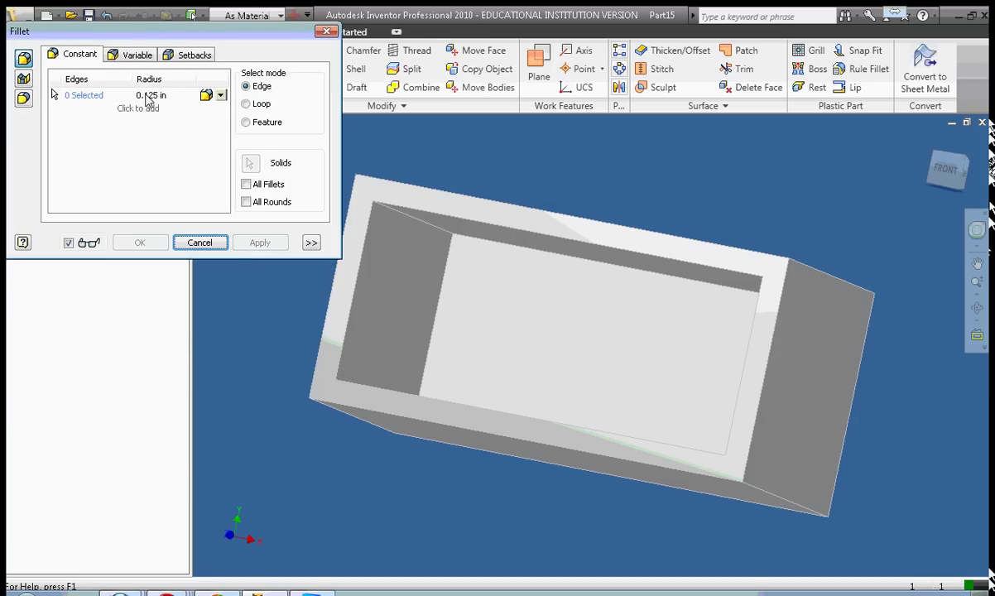
click(491, 202)
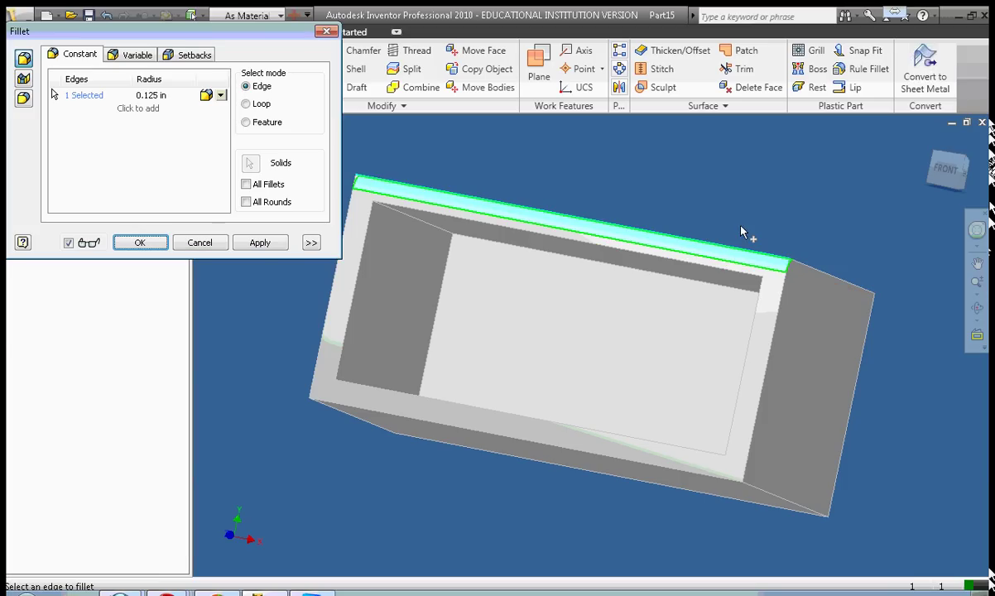
click(777, 303)
click(785, 308)
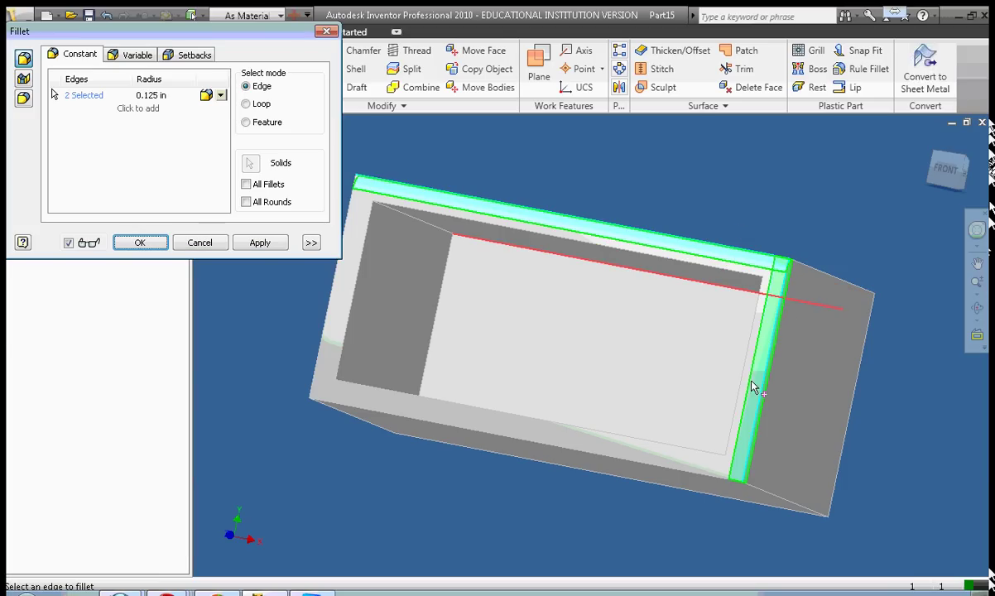
click(700, 474)
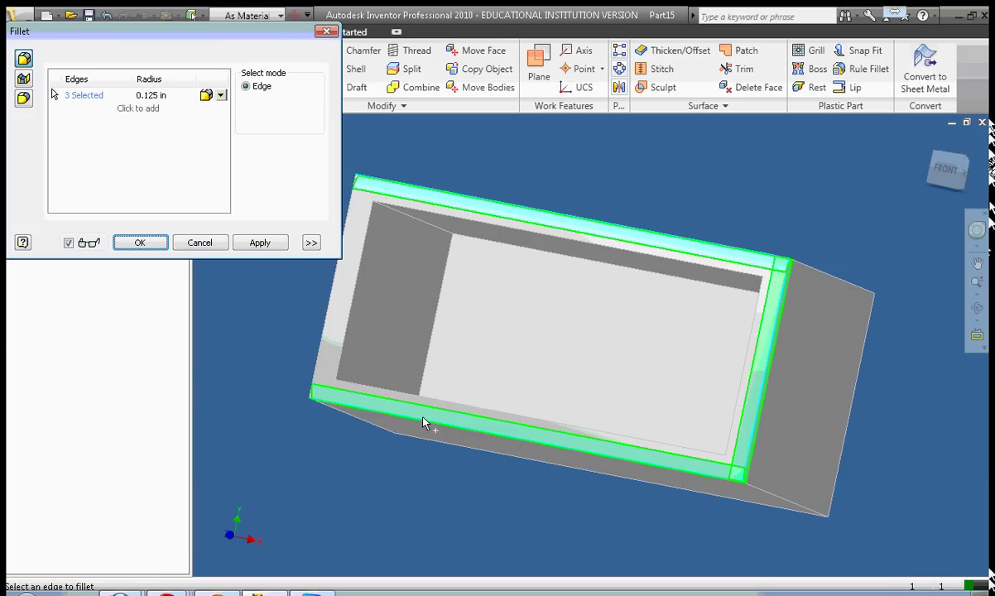
click(320, 354)
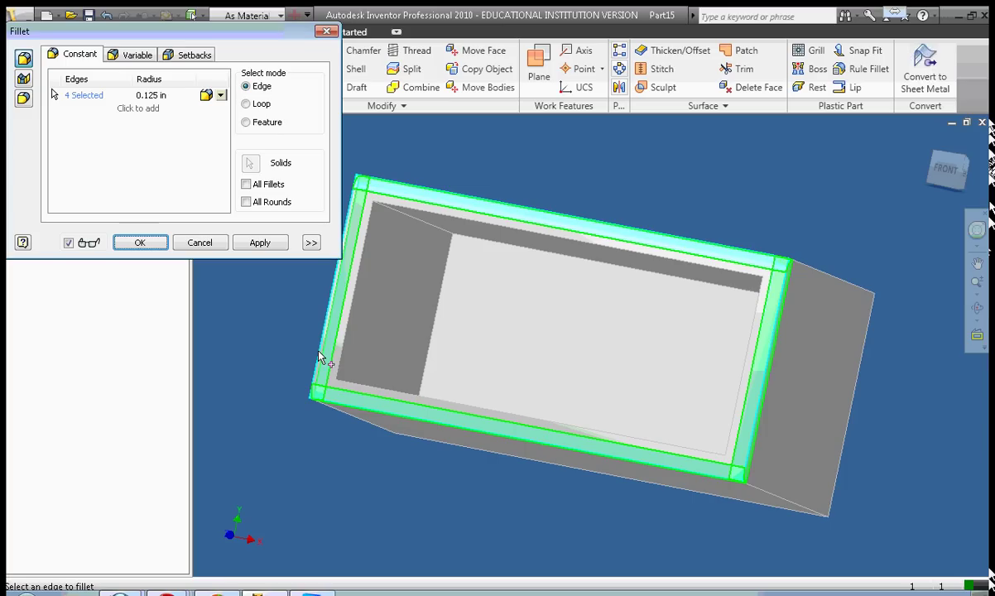
Add the four inner edges of the open front rim to the fillet selection and create the fillet
click(557, 242)
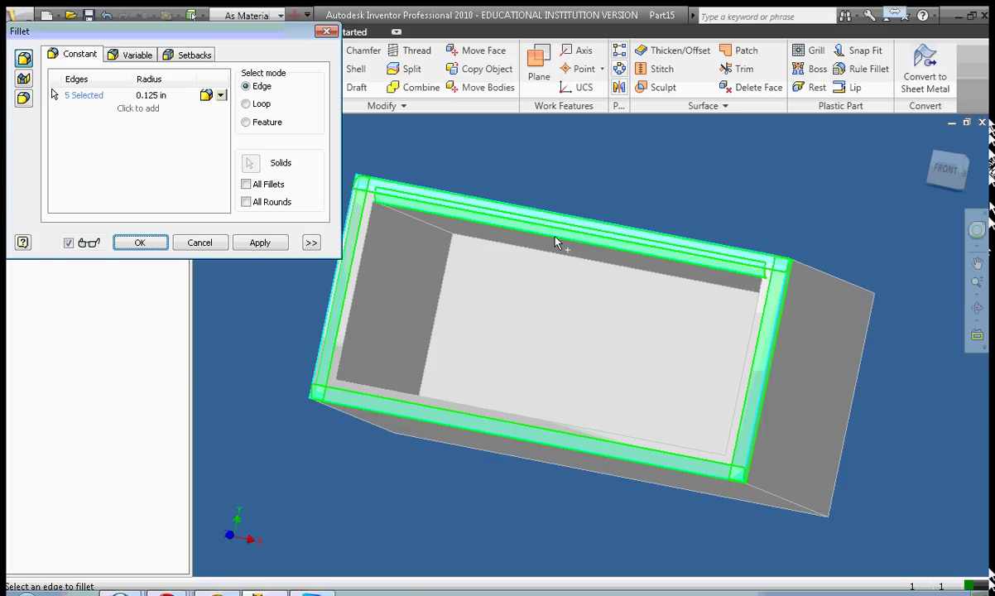
click(363, 284)
click(365, 390)
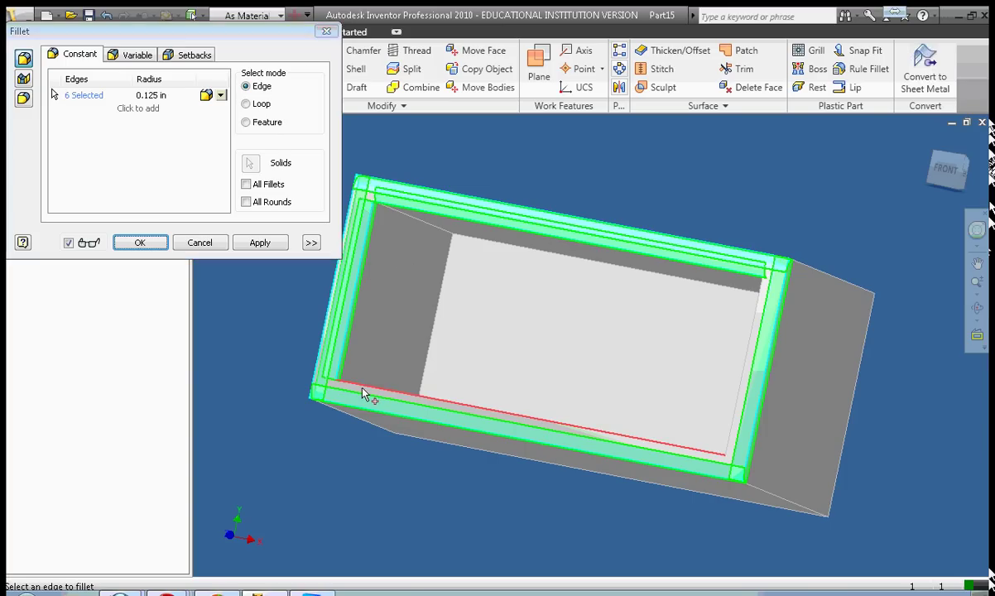
click(741, 400)
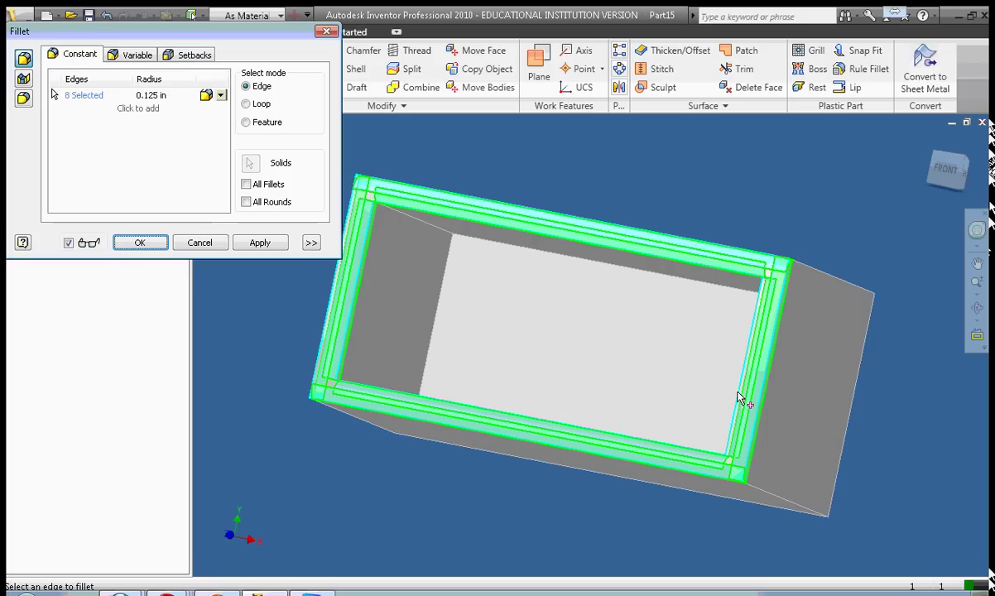
click(151, 242)
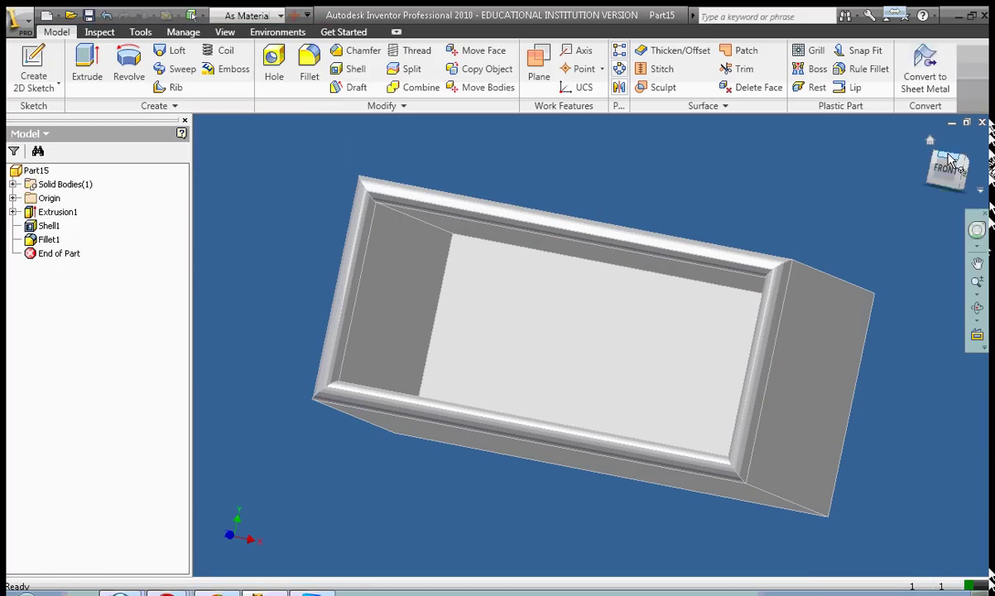
Try to chamfer the box's four long outer edges running from front to back with a 0.125 in distance
mouse_move(948, 164)
mouse_down()
mouse_move(941, 150)
mouse_move(824, 129)
mouse_move(795, 151)
mouse_move(933, 225)
mouse_move(922, 235)
mouse_move(935, 178)
mouse_move(892, 182)
mouse_move(853, 578)
mouse_up()
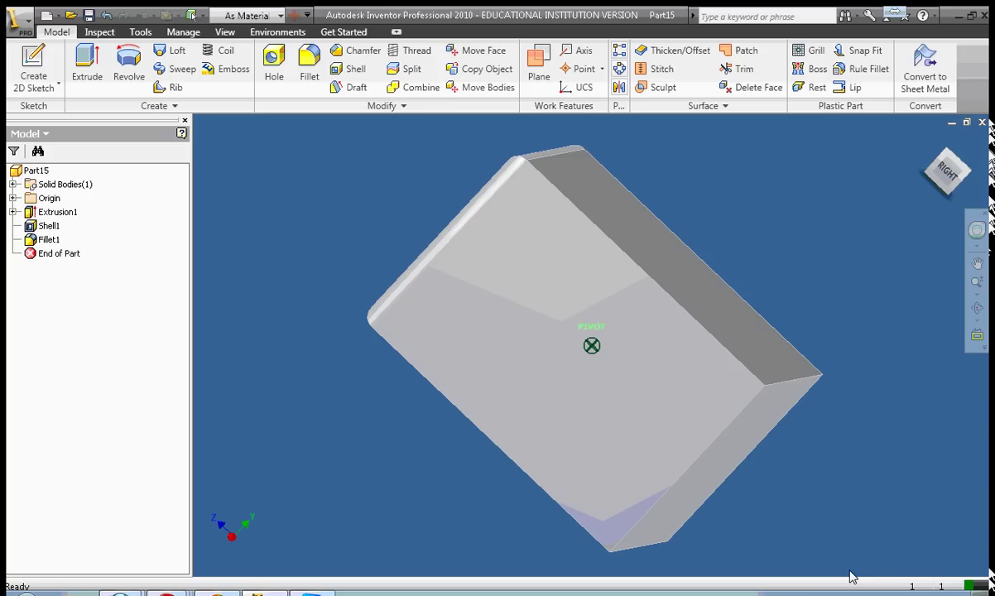
click(356, 50)
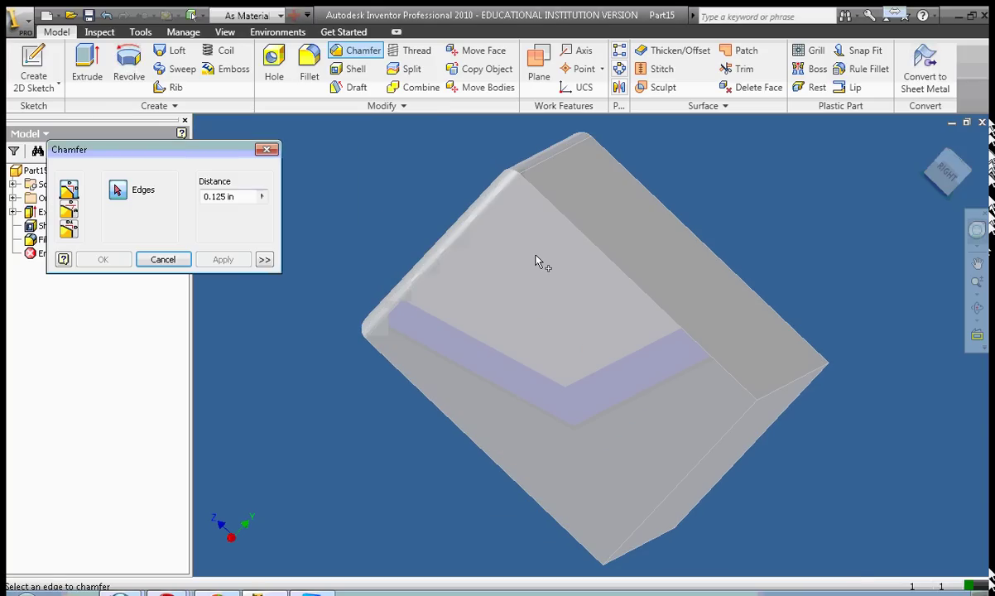
click(599, 248)
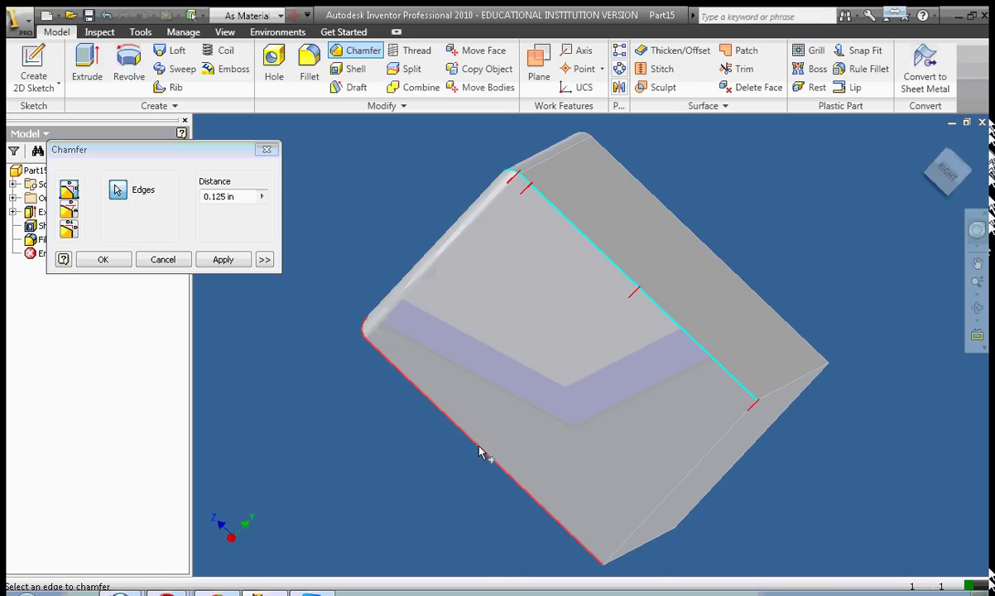
click(481, 448)
mouse_move(952, 182)
mouse_down()
mouse_move(811, 269)
mouse_move(689, 370)
mouse_move(700, 365)
mouse_up()
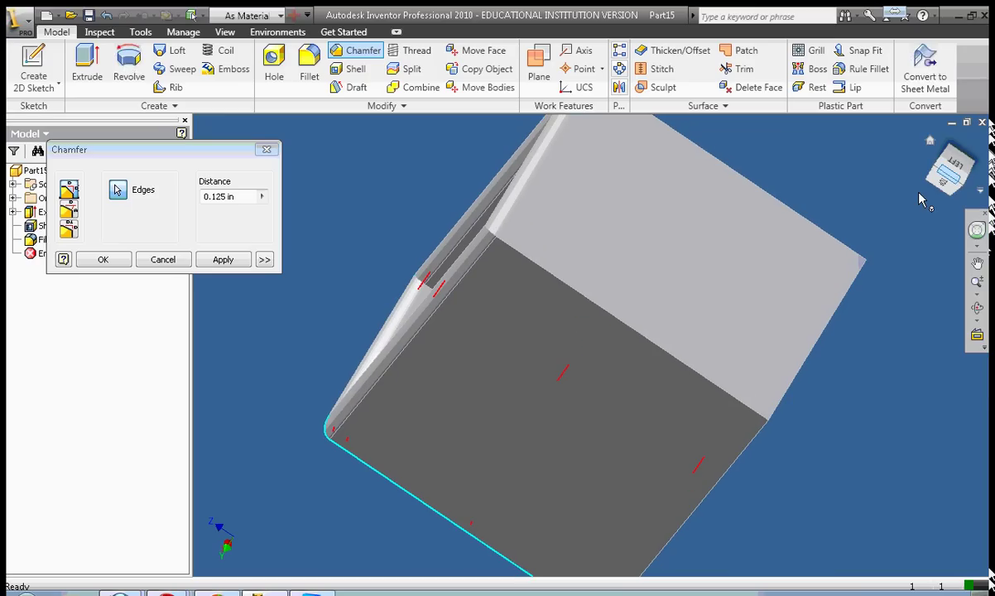
click(682, 362)
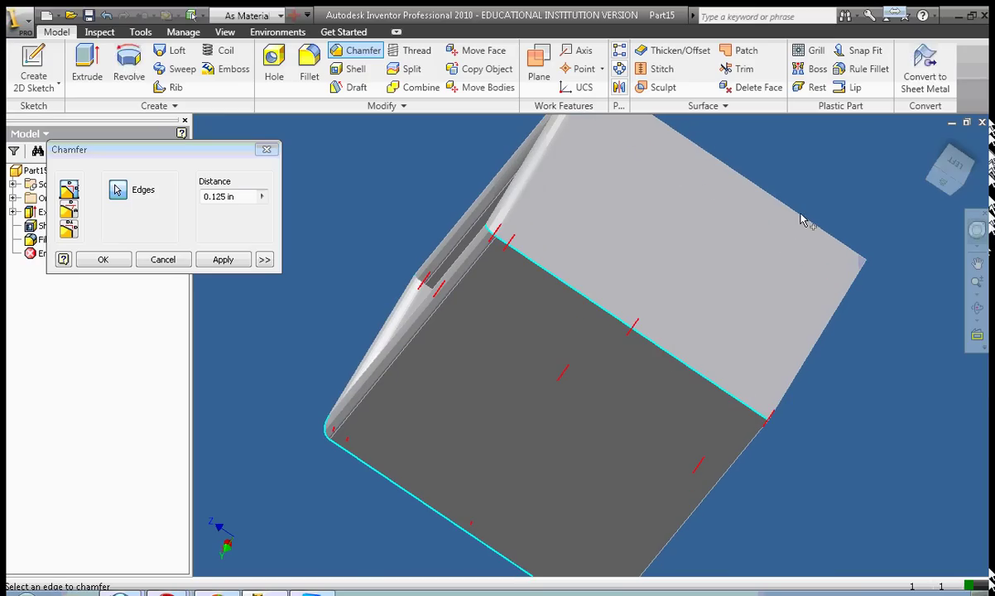
click(110, 260)
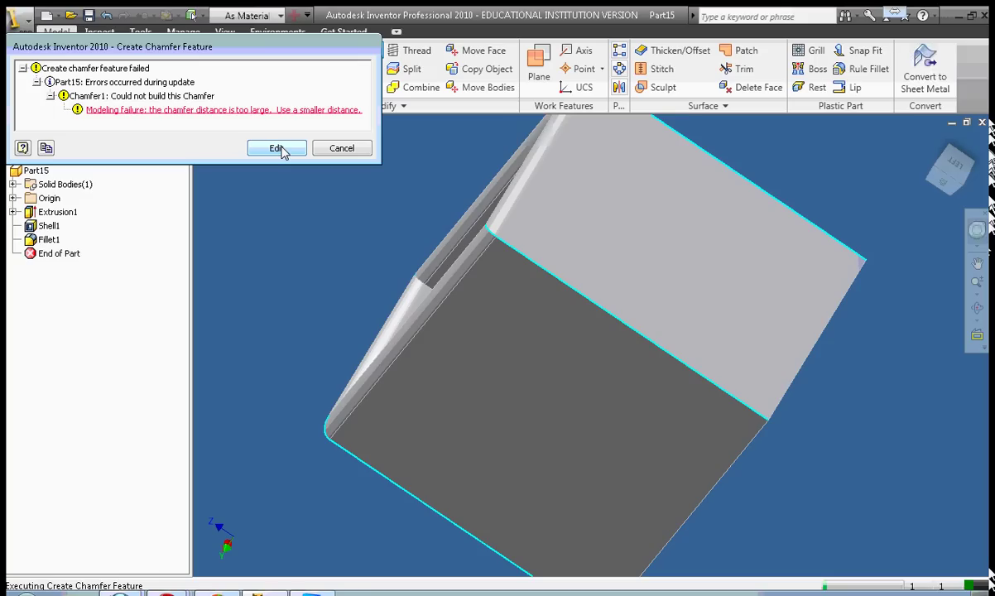
Return to the chamfer settings, set the distance to 0.025 in and create the chamfer on the selected edges
click(278, 149)
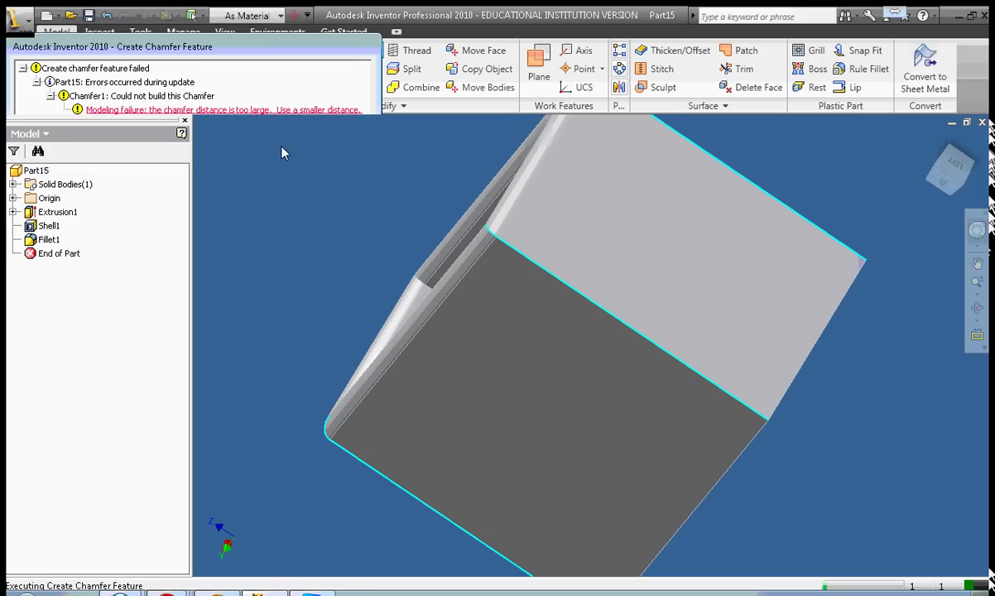
drag(224, 198, 213, 203)
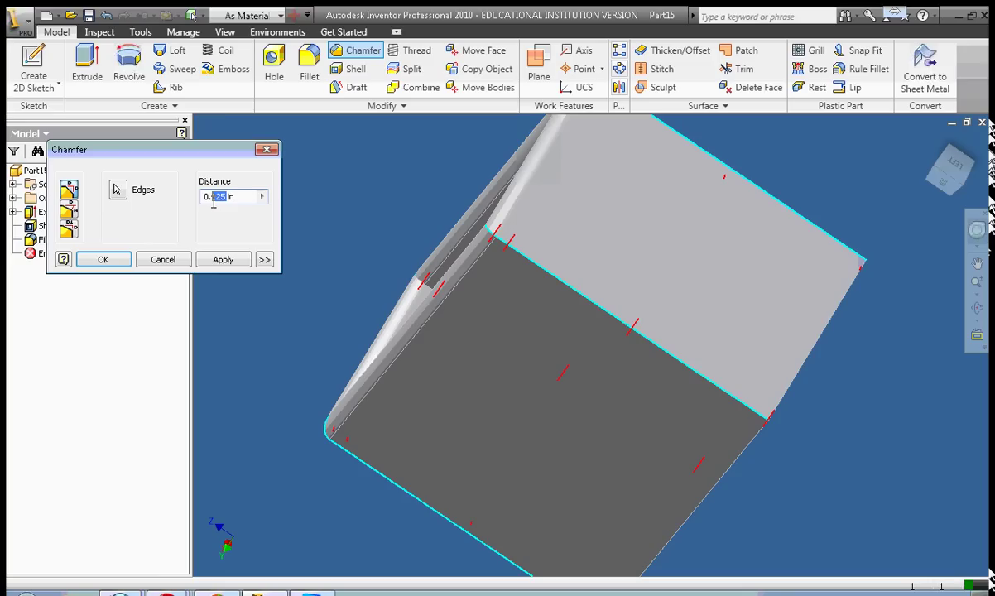
text(025)
click(105, 259)
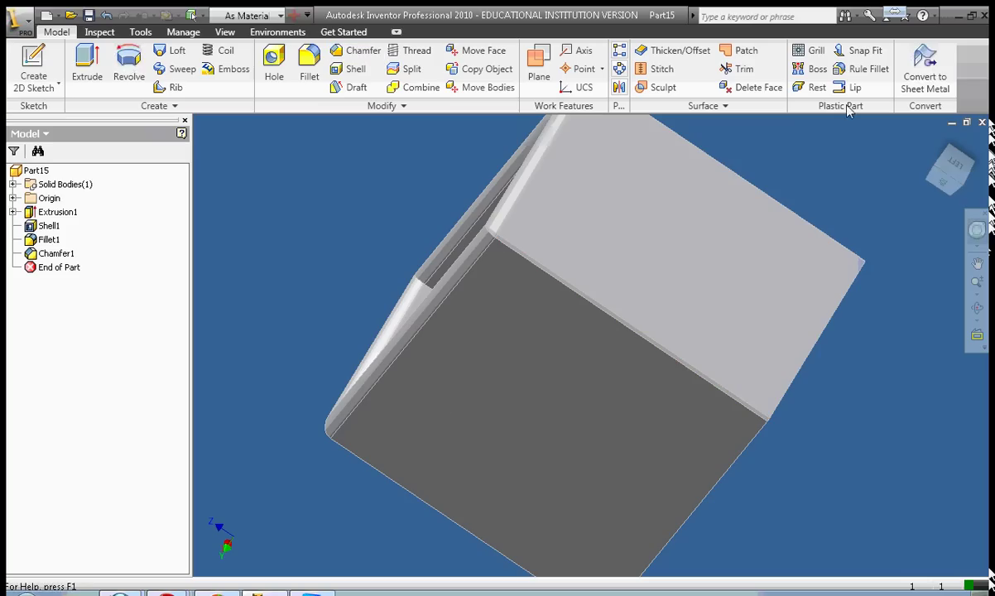
Edit the existing chamfer feature and set its distance to 0.05 in
drag(949, 176, 958, 130)
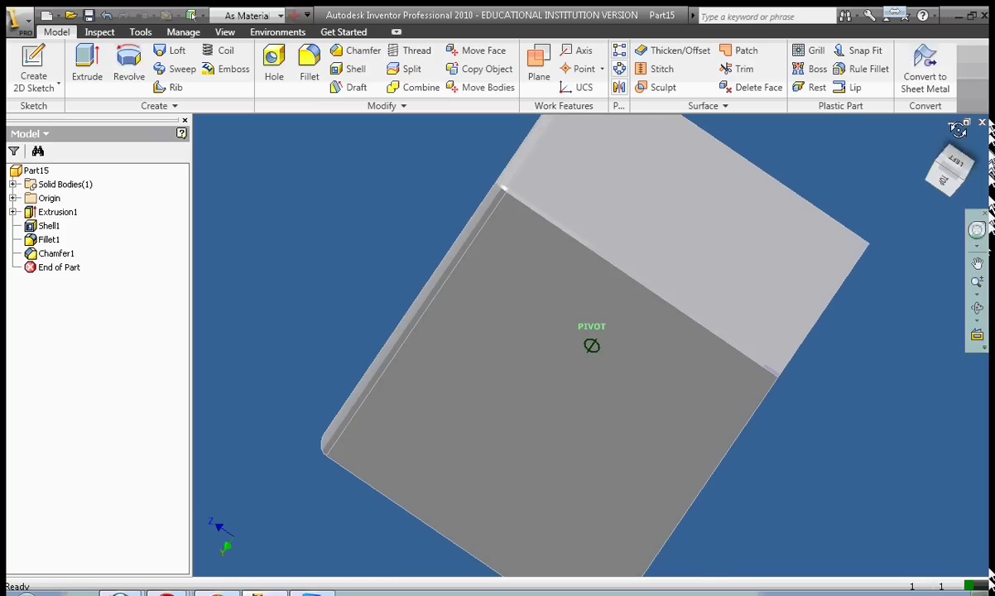
mouse_move(958, 130)
shift+middle_down()
mouse_move(900, 162)
mouse_move(829, 231)
mouse_move(840, 278)
shift+middle_up()
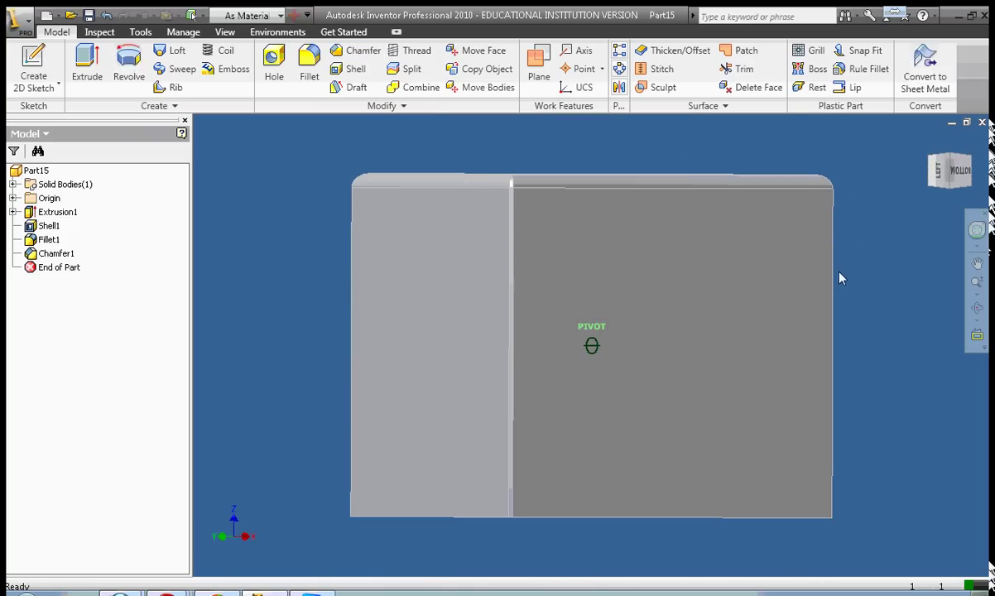
click(38, 256)
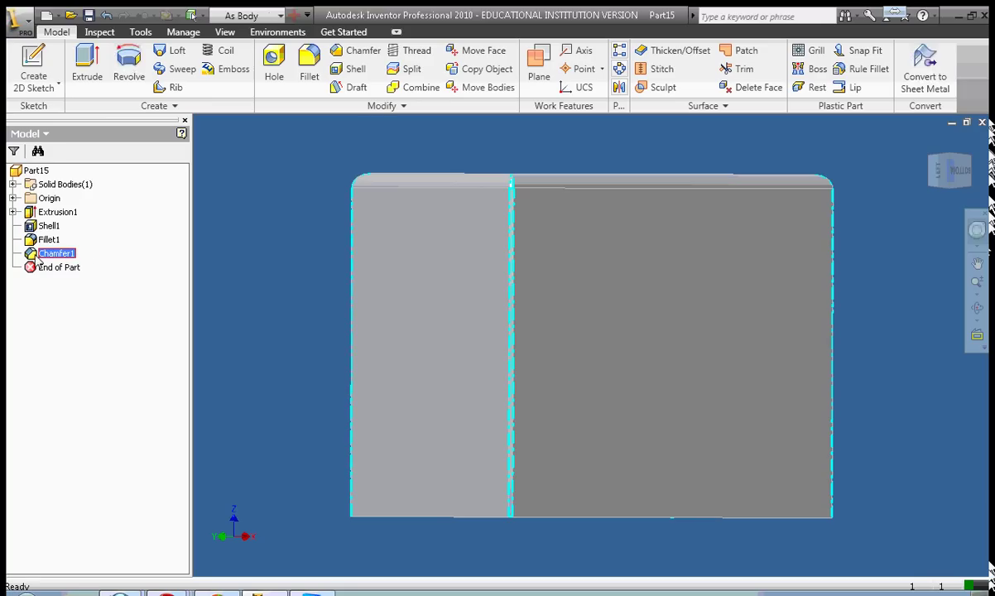
right_click(37, 258)
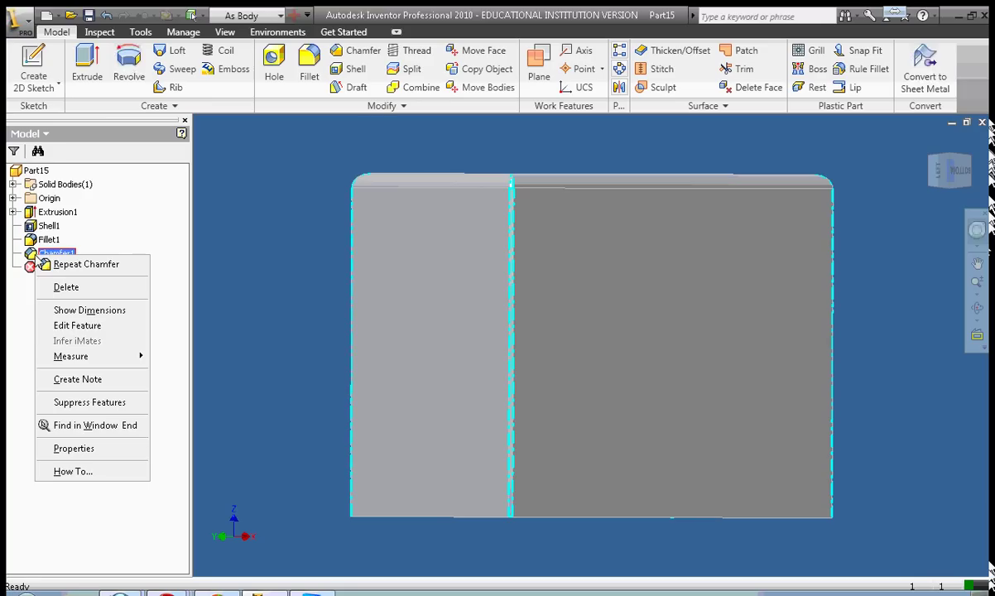
click(96, 329)
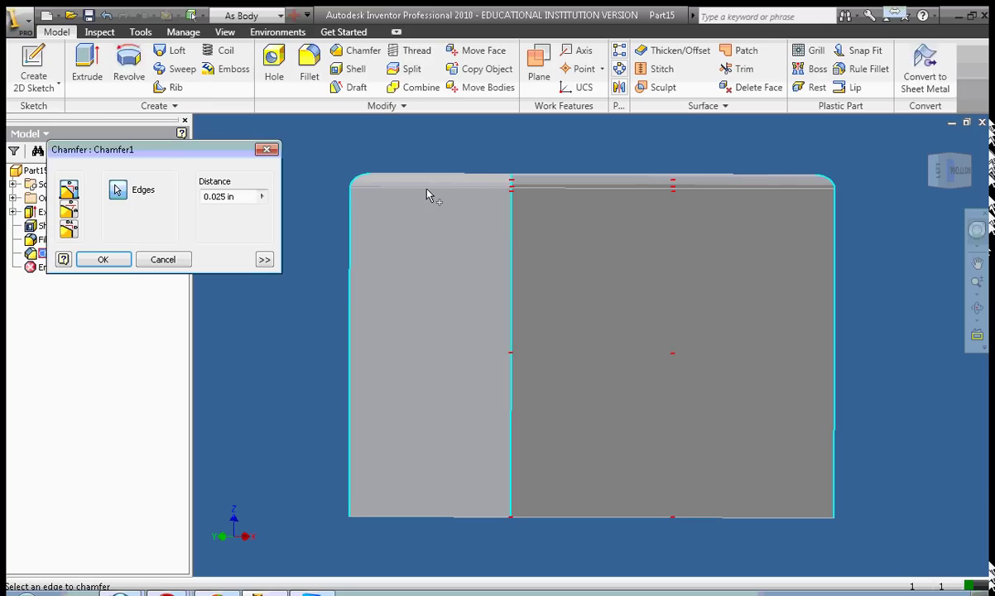
drag(227, 196, 217, 196)
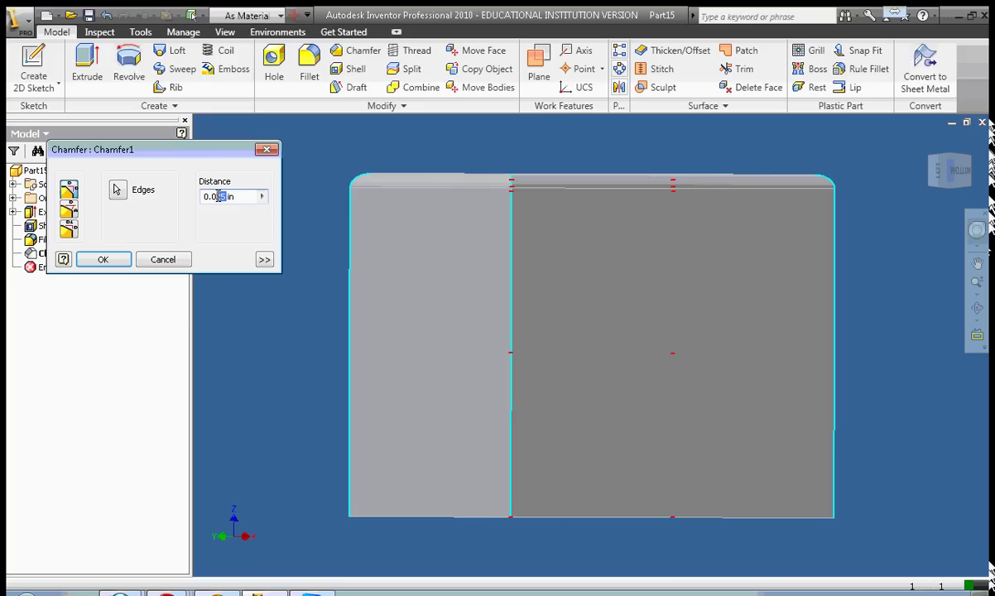
text(5)
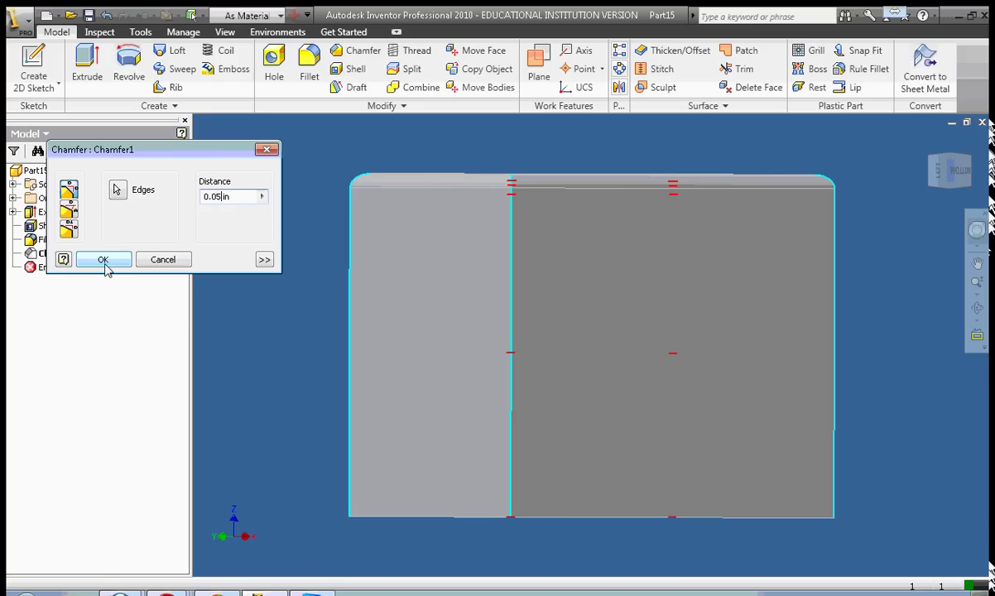
click(102, 261)
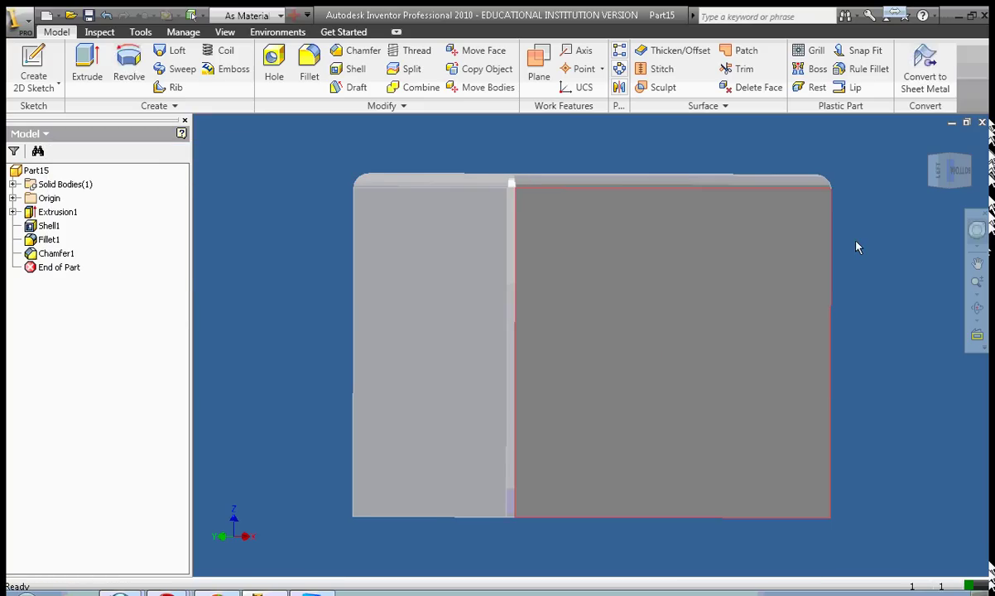
Save the part in the current folder, naming it with the existing files' name prefix followed by ShellChamferFillet.ipt
mouse_move(950, 166)
mouse_down()
mouse_move(922, 182)
mouse_move(920, 236)
mouse_move(895, 303)
mouse_move(846, 310)
mouse_move(893, 306)
mouse_move(777, 288)
mouse_move(749, 269)
mouse_move(647, 285)
mouse_move(762, 341)
mouse_move(862, 298)
mouse_move(809, 323)
mouse_move(761, 322)
mouse_move(961, 181)
mouse_up()
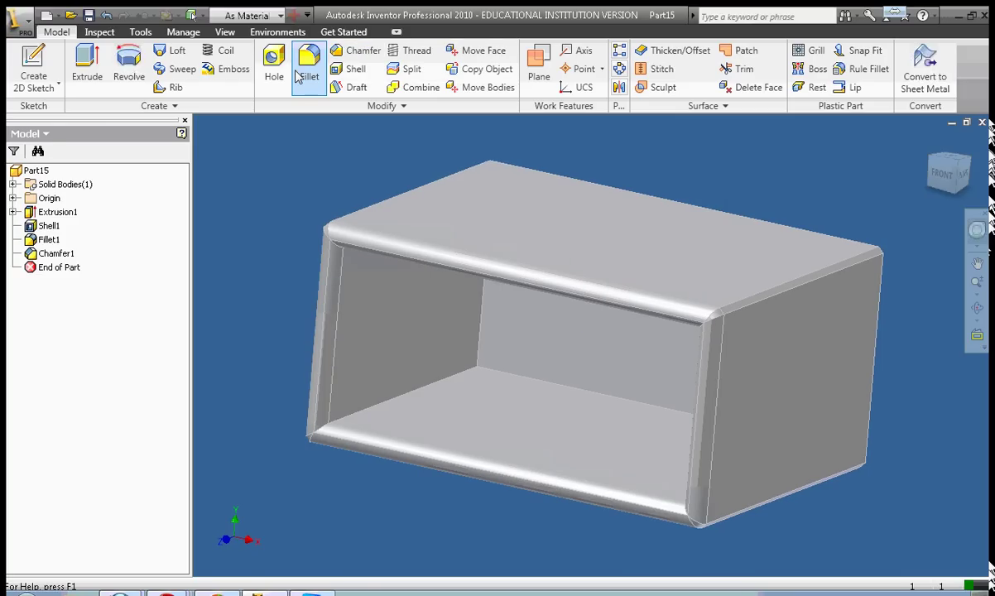
click(52, 21)
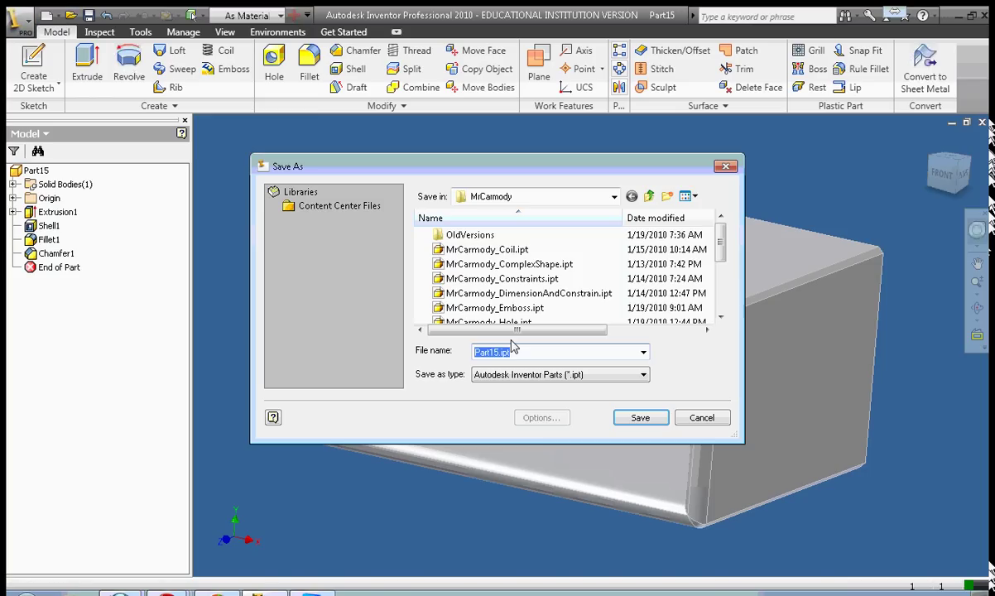
click(464, 293)
double_click(519, 352)
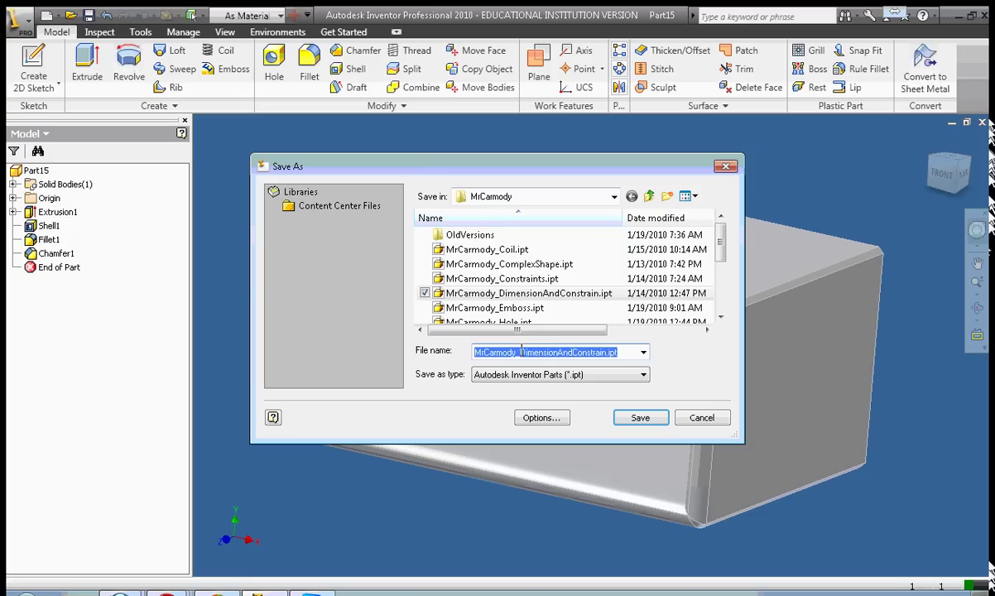
drag(520, 351, 605, 353)
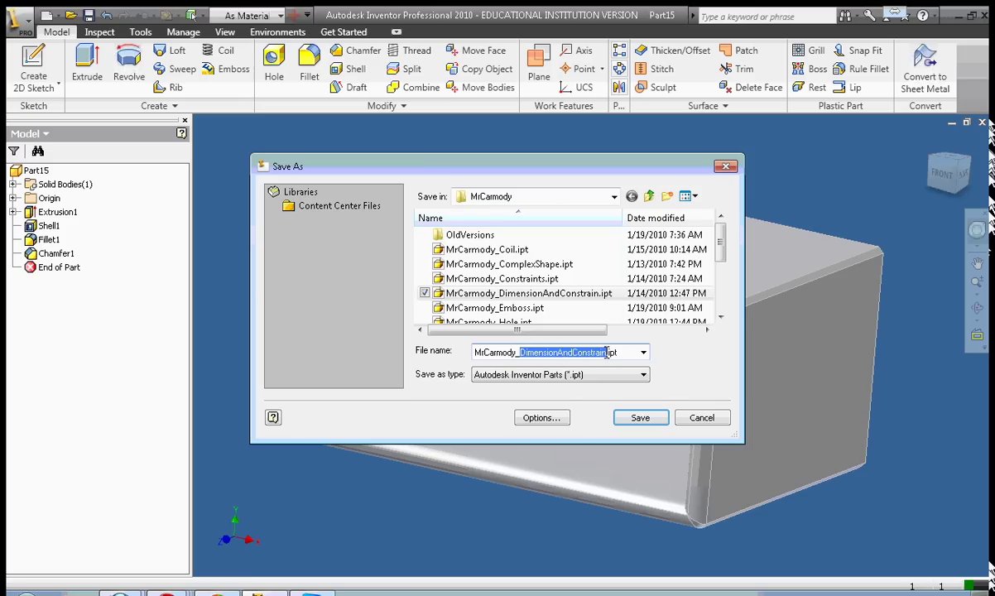
text(ShellCha)
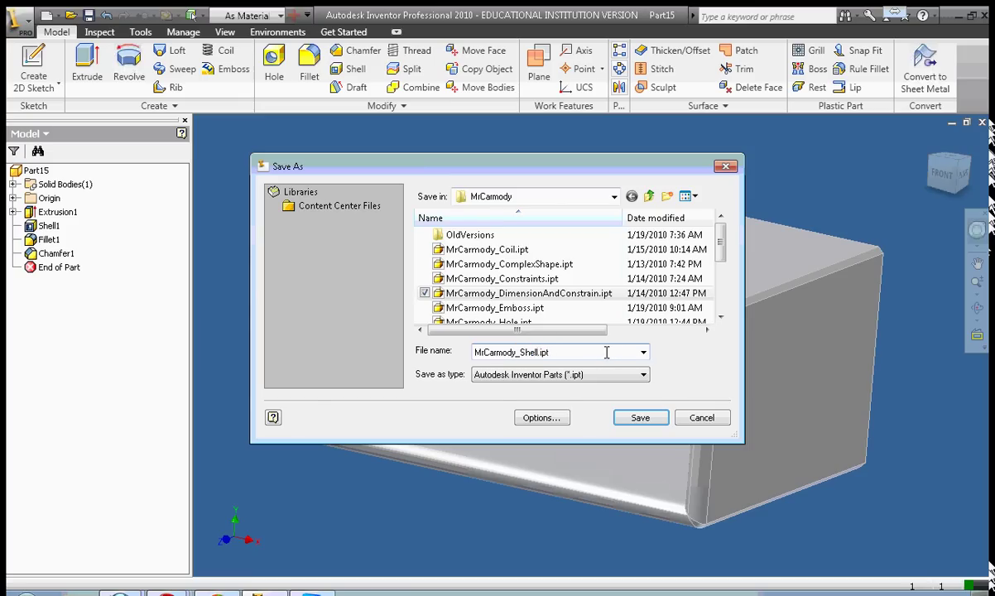
text(mferFillet)
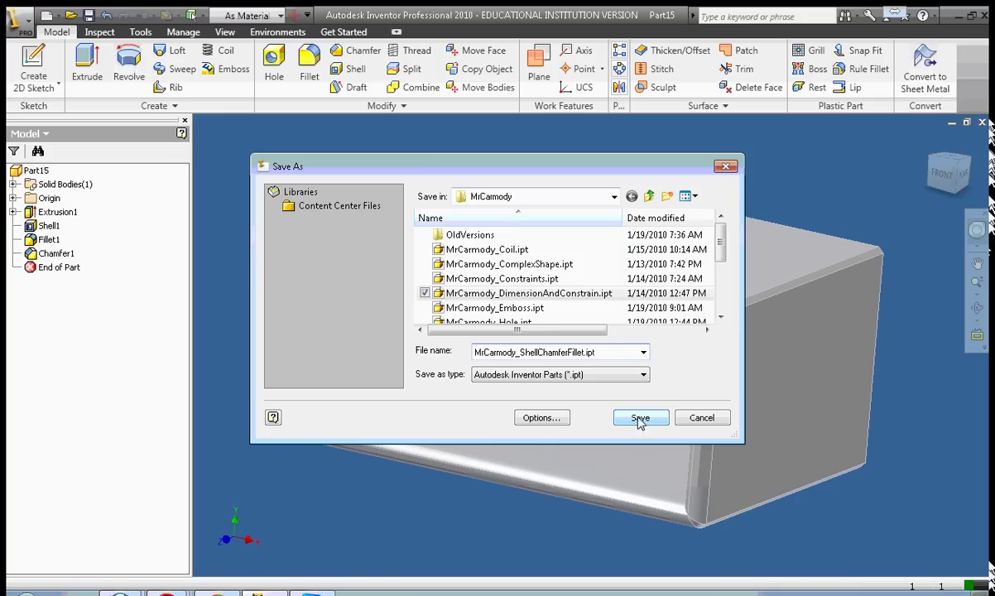
click(641, 418)
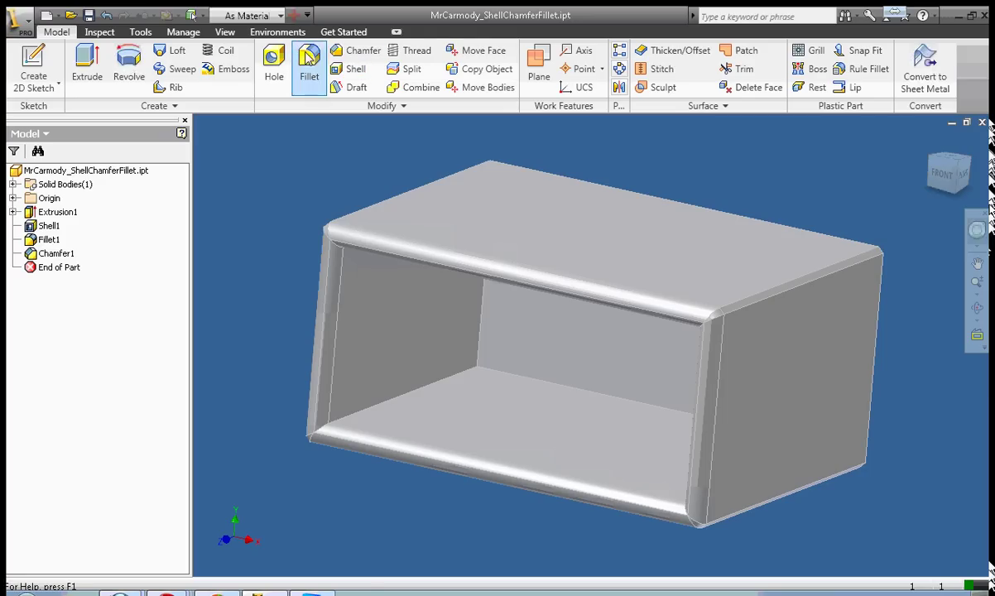
drag(946, 176, 945, 145)
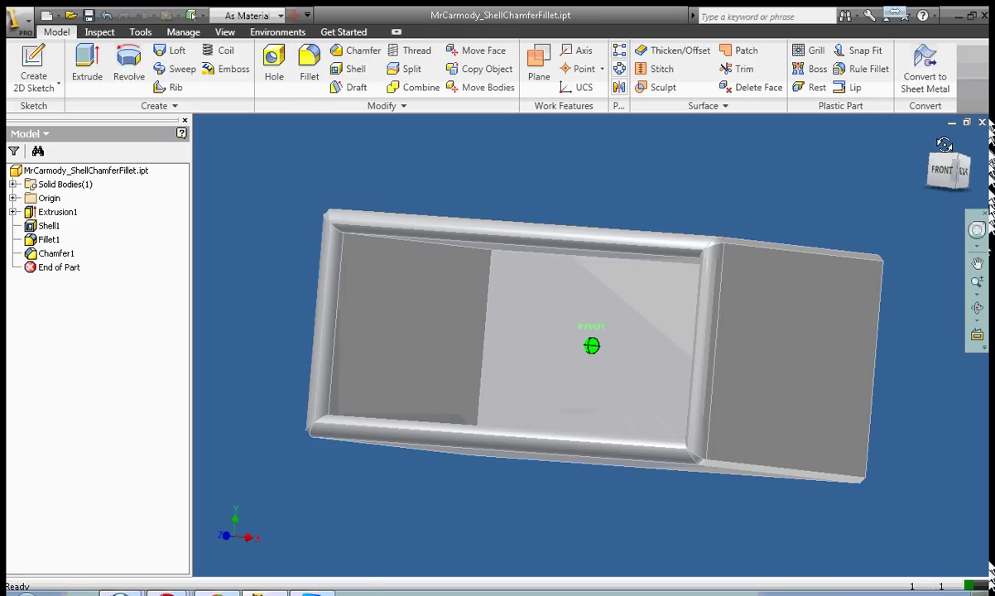
shift+middle_drag(591, 389, 868, 177)
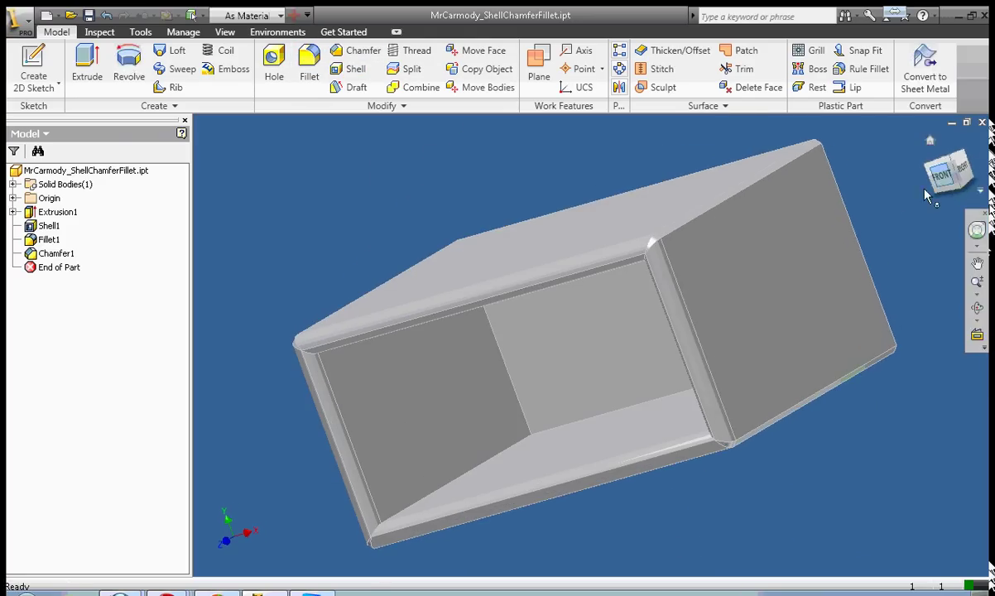